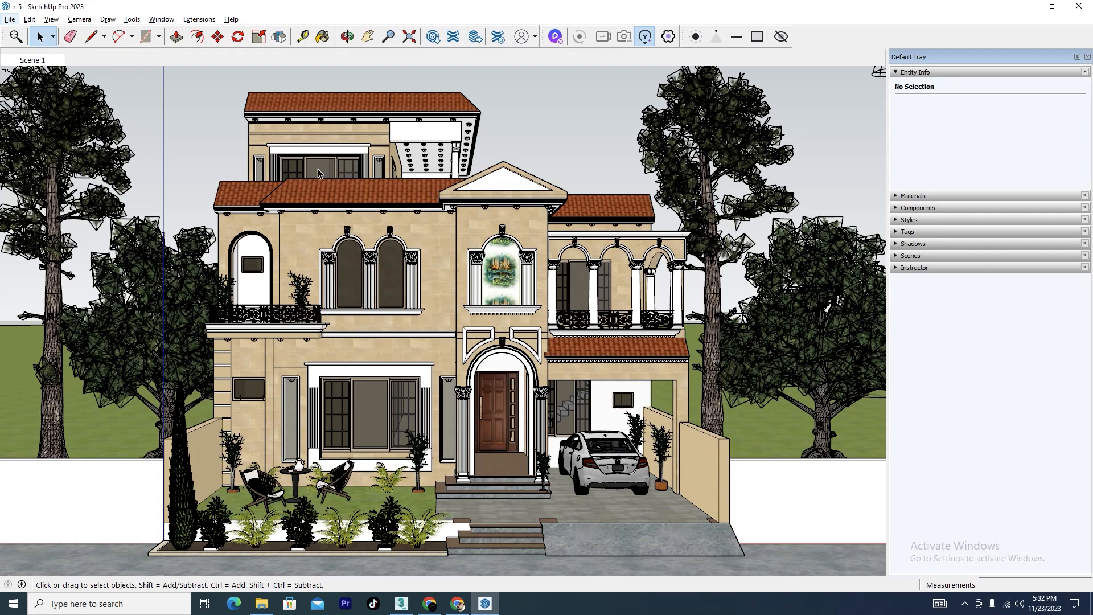
pyautogui.click(9, 19)
pyautogui.moveTo(188, 228)
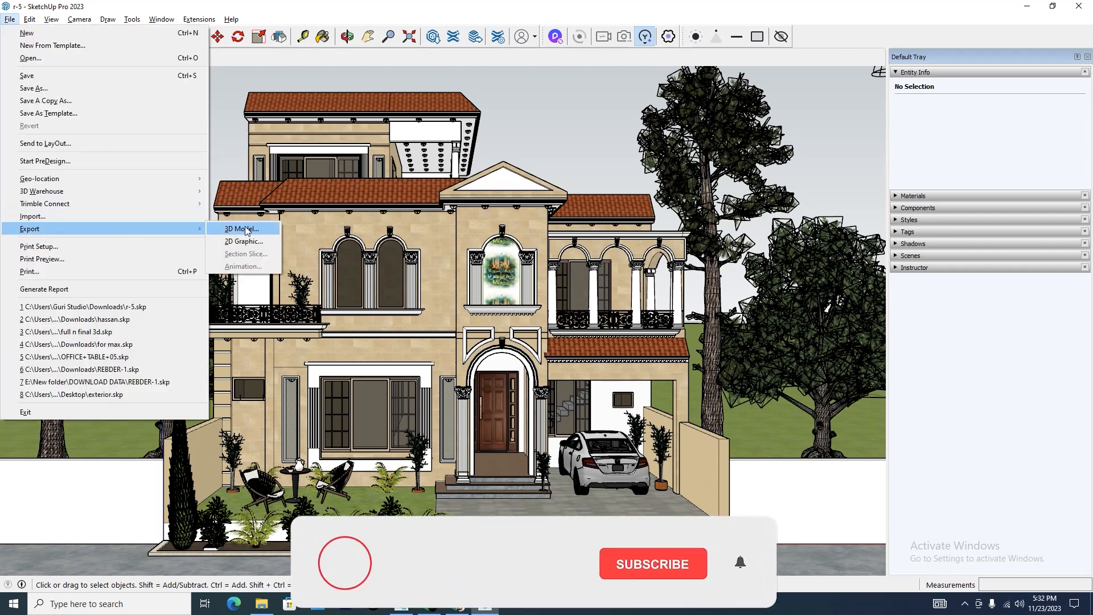
pyautogui.click(248, 228)
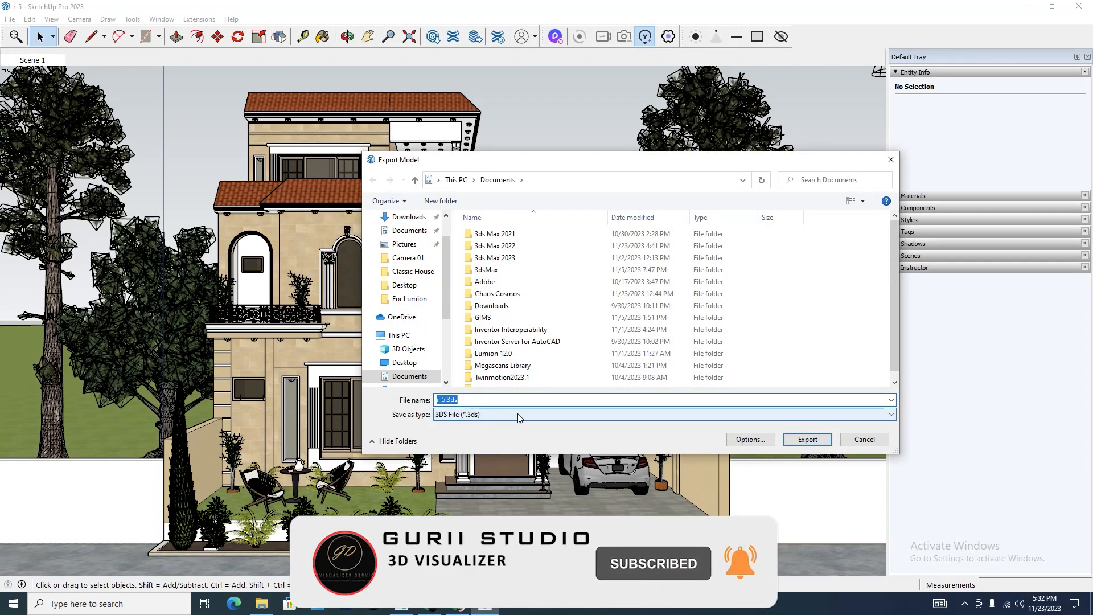
pyautogui.click(855, 416)
pyautogui.click(468, 426)
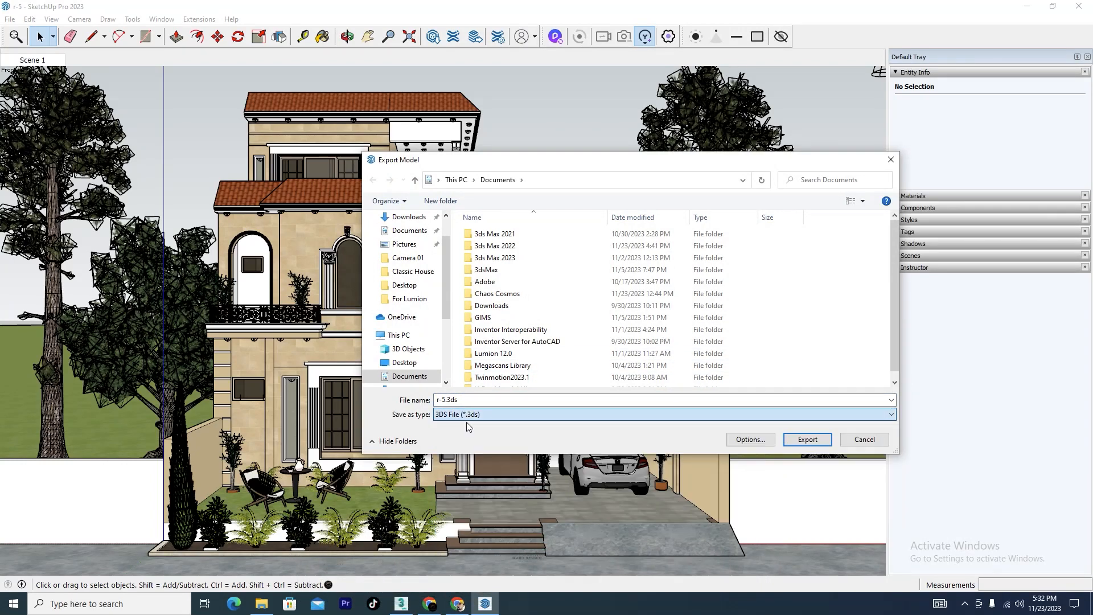
pyautogui.scroll(1, 442, 259)
pyautogui.scroll(1, 442, 259)
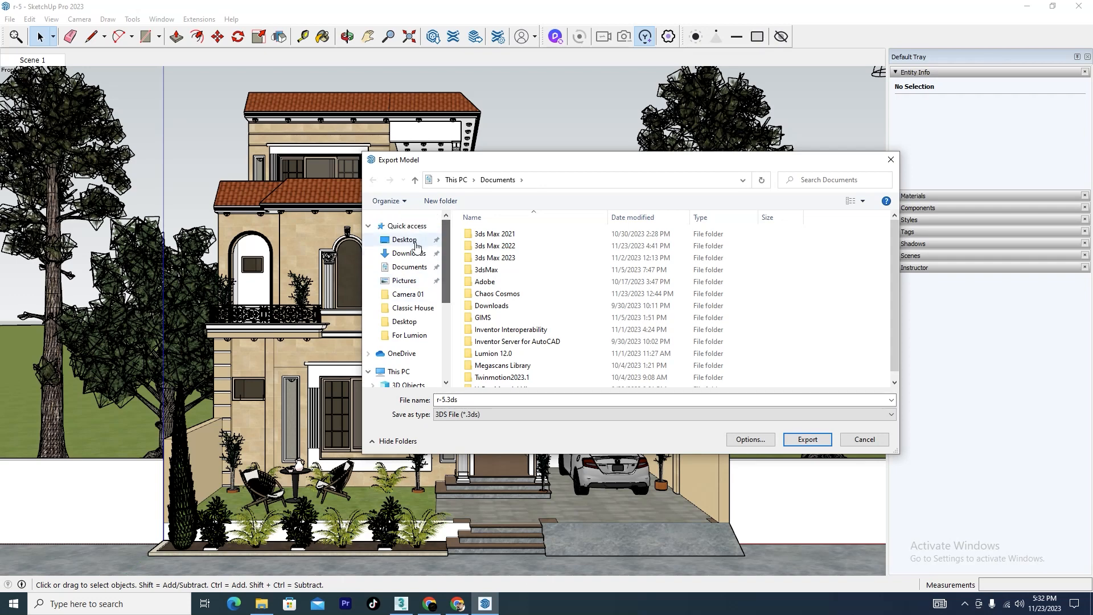
pyautogui.click(404, 239)
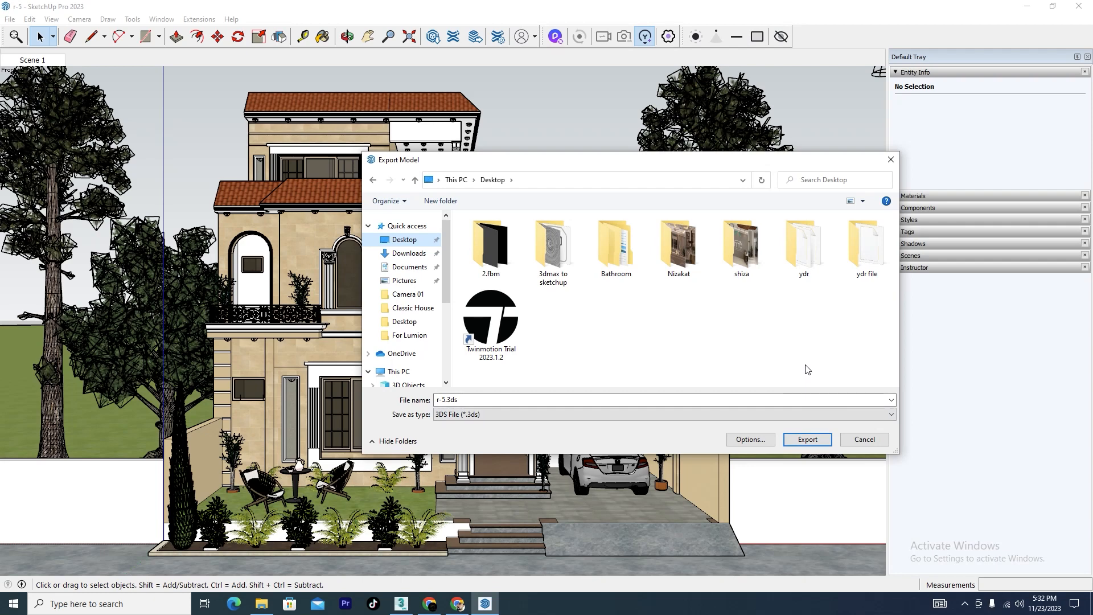
pyautogui.click(891, 159)
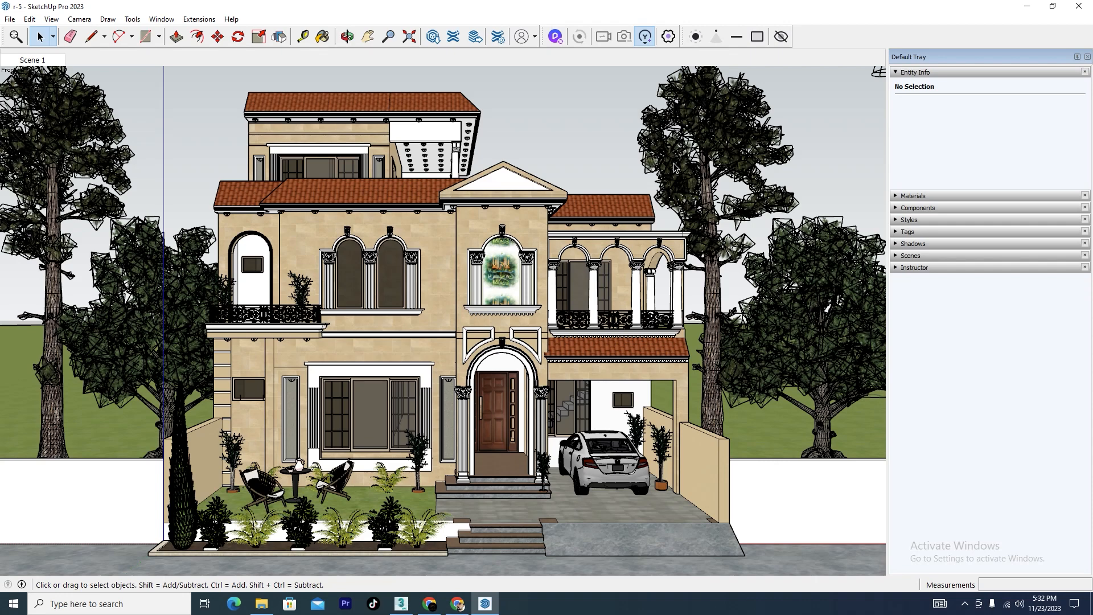
# Save the model to the Downloads folder as "for 3dmax" in SketchUp 2019 (*.skp) format.
pyautogui.click(9, 19)
pyautogui.click(33, 88)
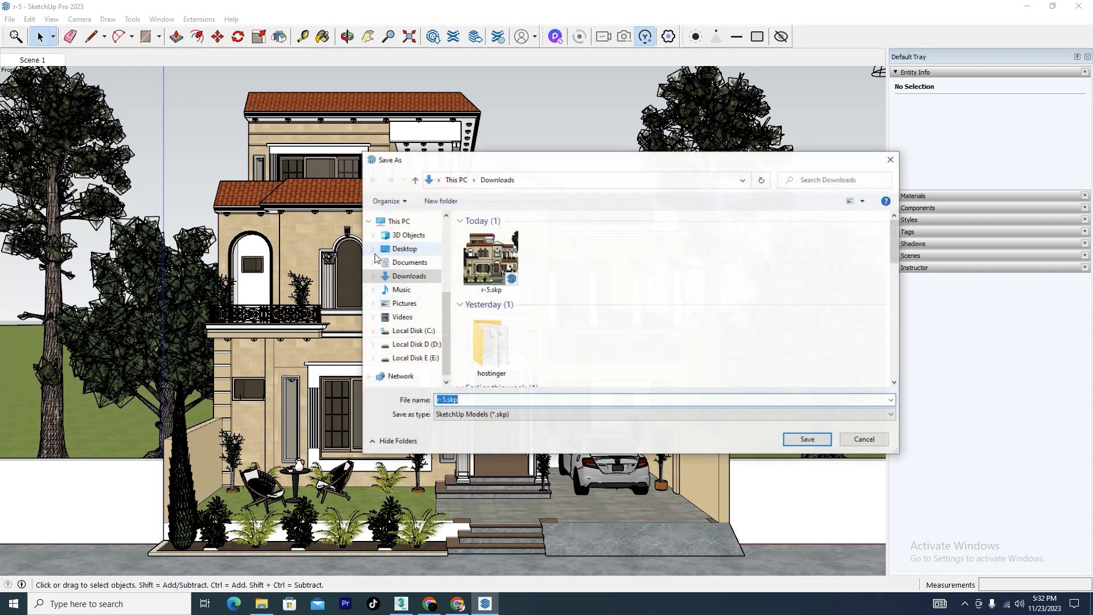
pyautogui.click(860, 415)
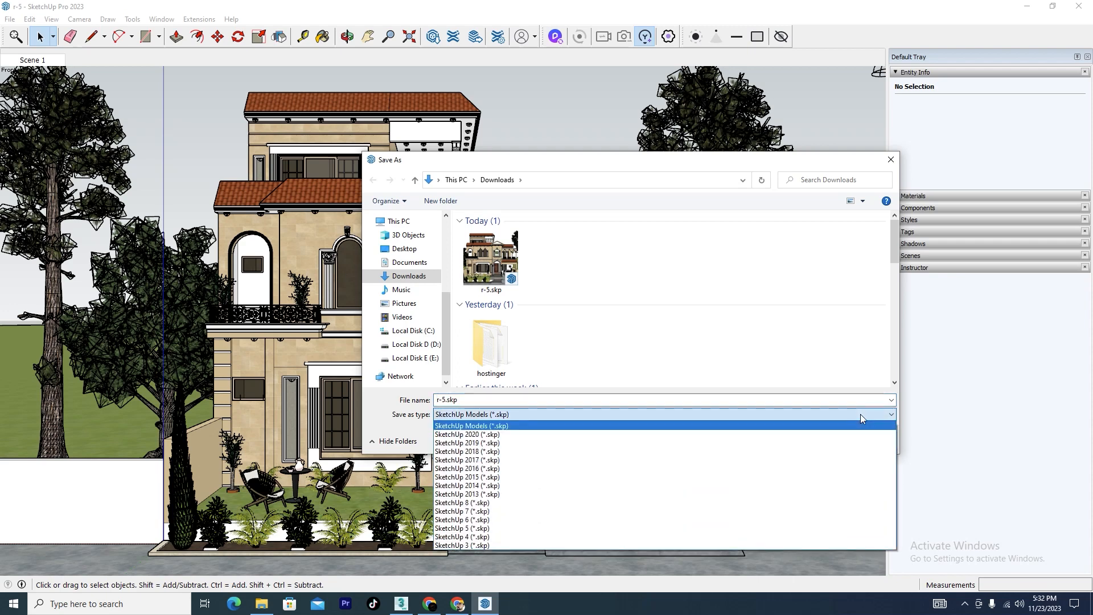
pyautogui.click(479, 443)
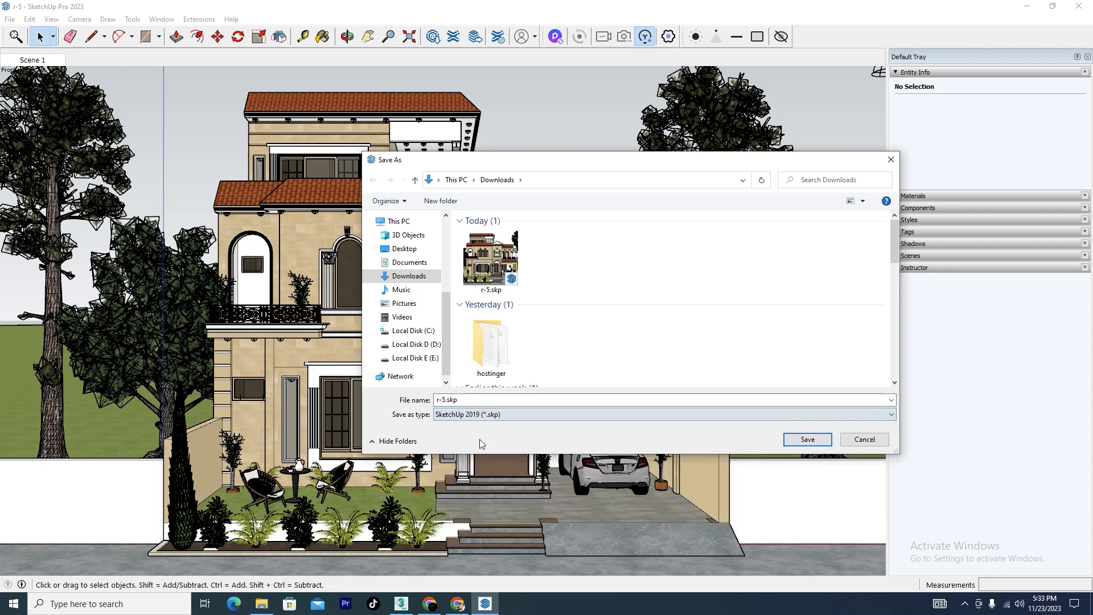
pyautogui.hotkey('shift', 'Tab')
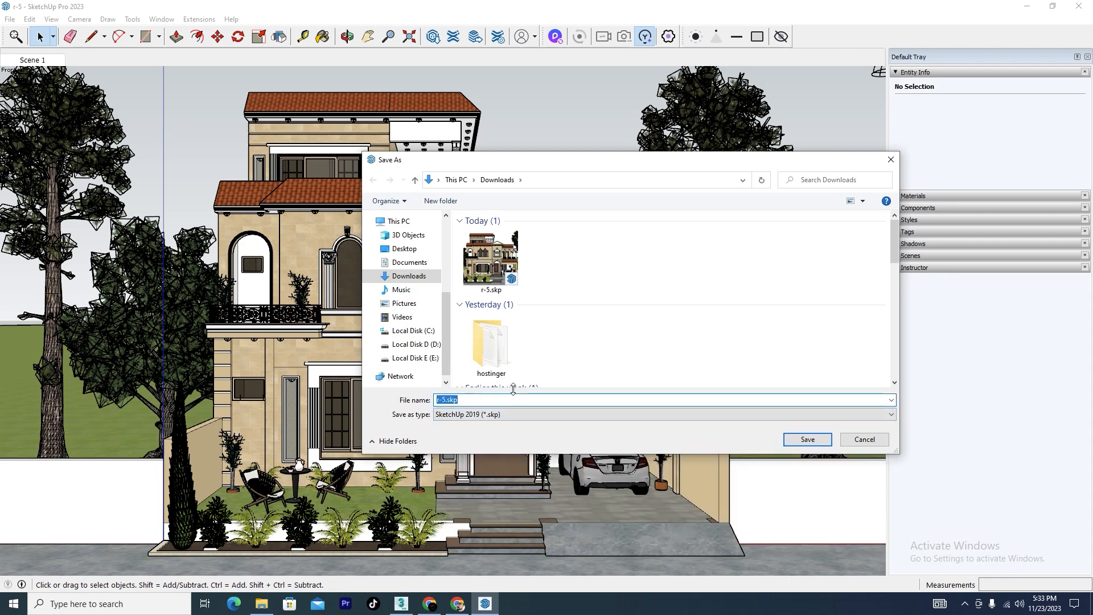
pyautogui.press('BackSpace')
pyautogui.write('3d')
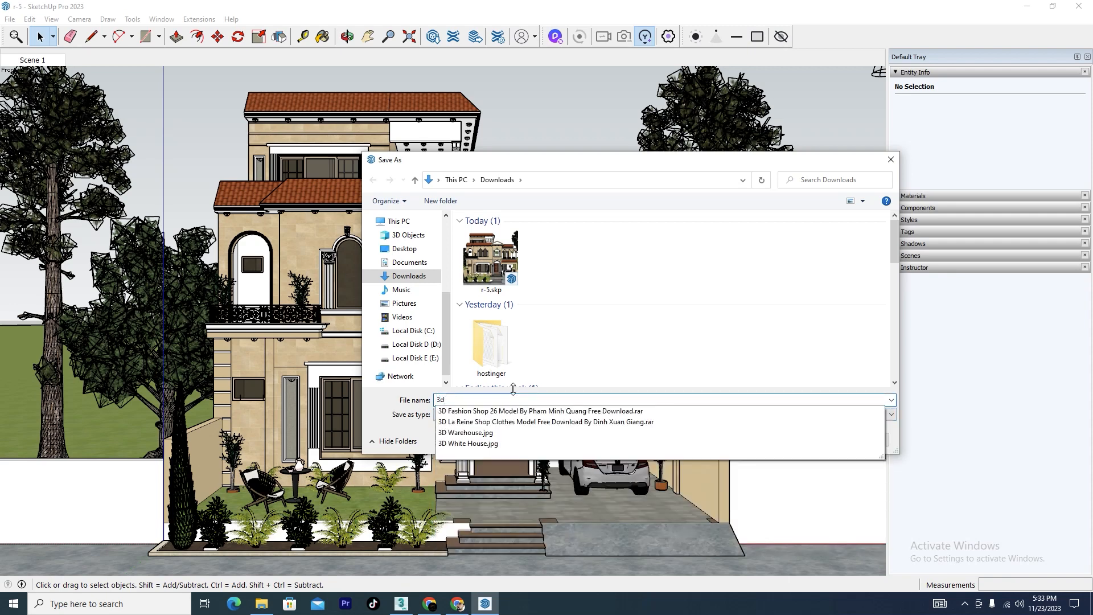
pyautogui.press('BackSpace')
pyautogui.press('BackSpace')
pyautogui.write('f')
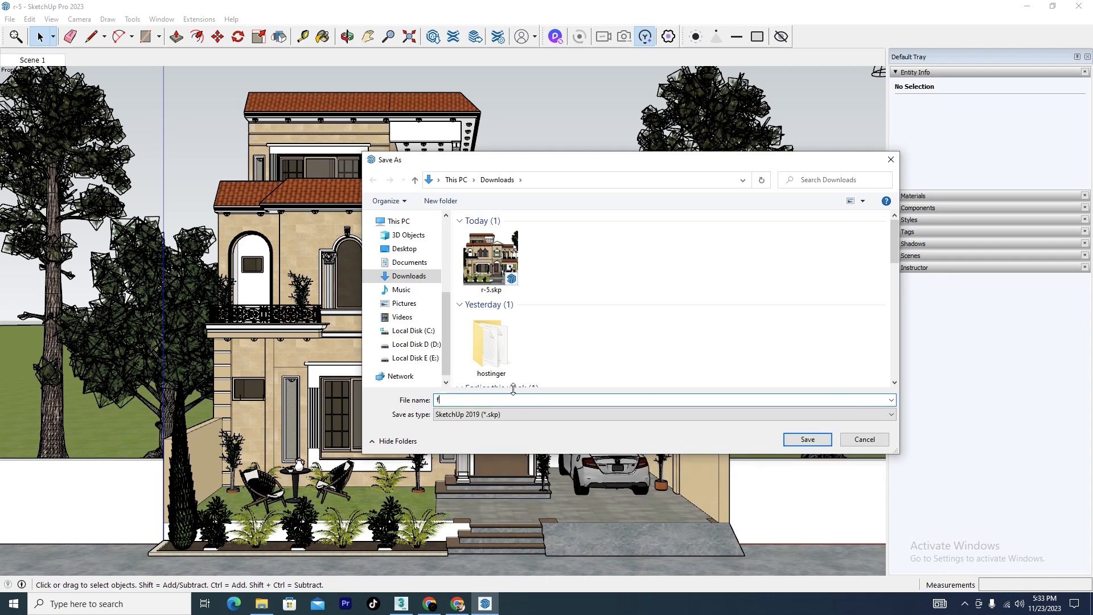
pyautogui.write('or')
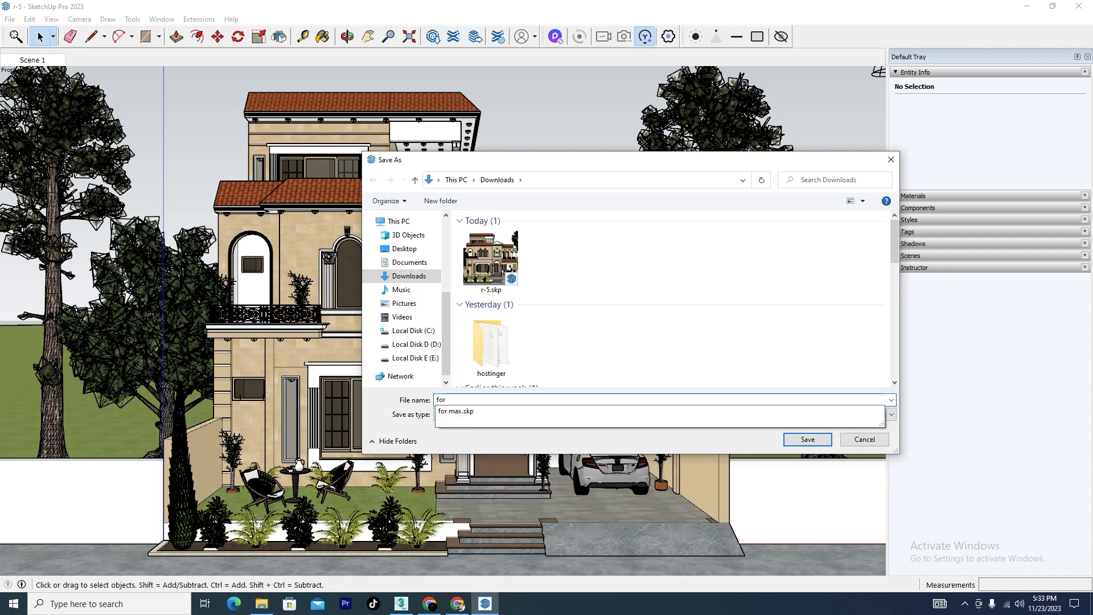
pyautogui.write(' 3dmax')
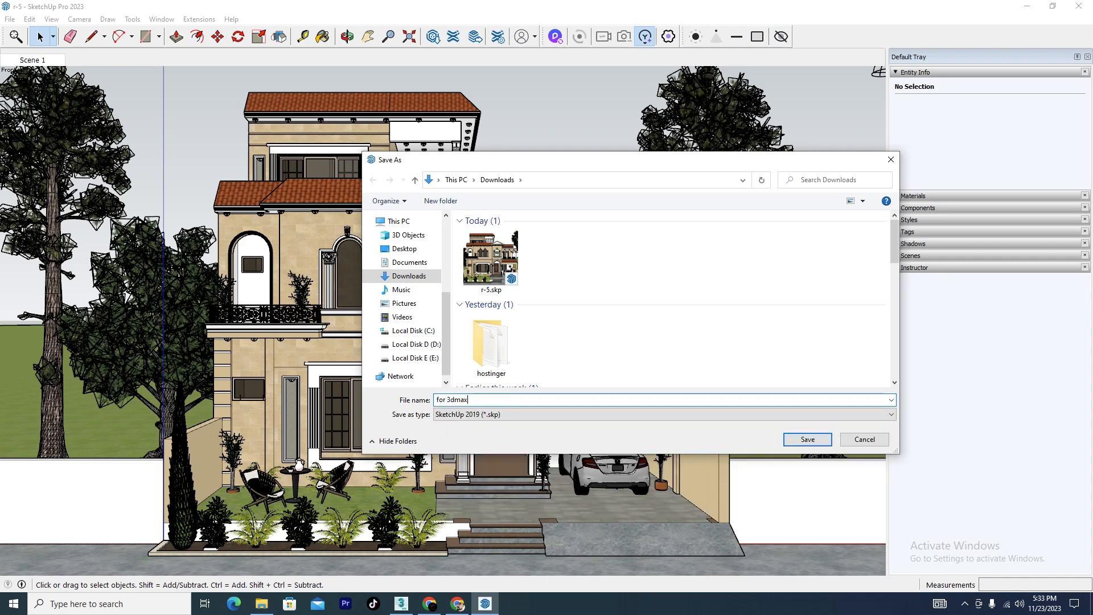
pyautogui.click(804, 439)
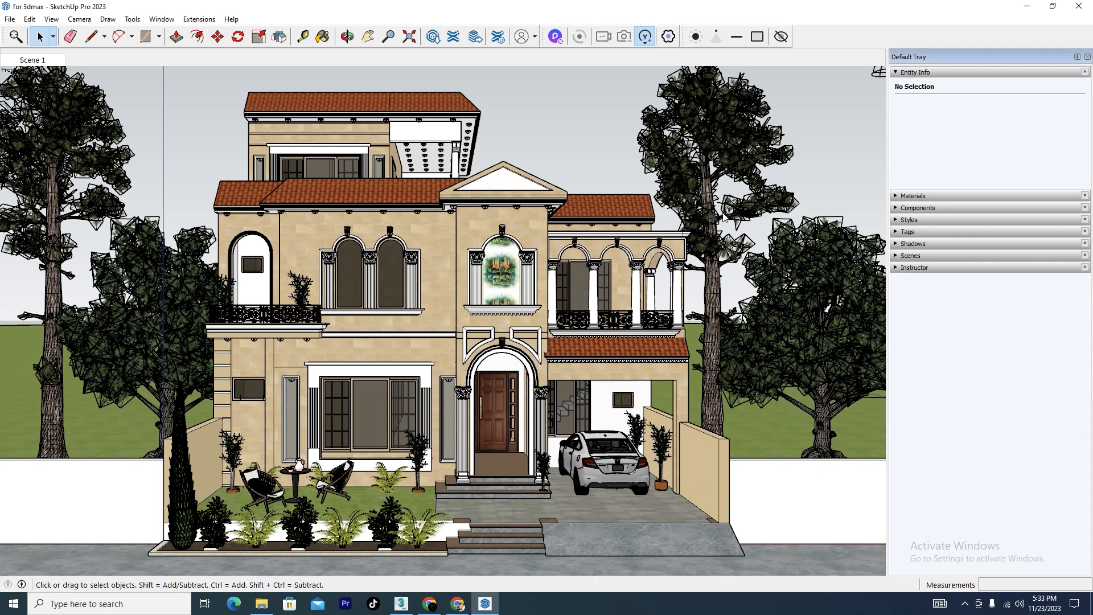
# Delete the four large trees flanking the house and the row of plants along the front boundary wall.
pyautogui.click(726, 132)
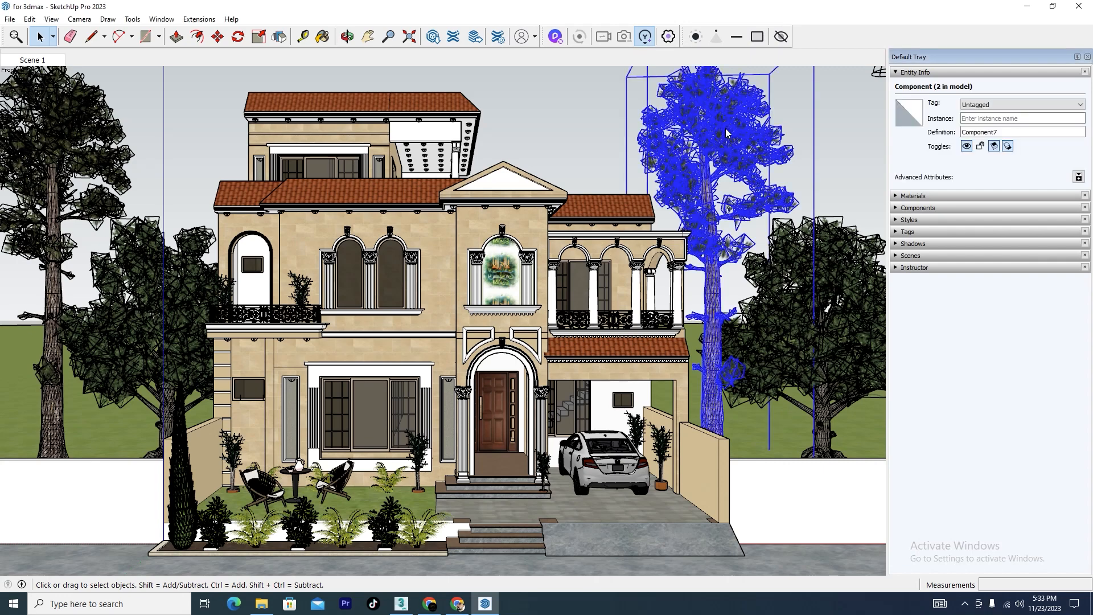
pyautogui.press('Delete')
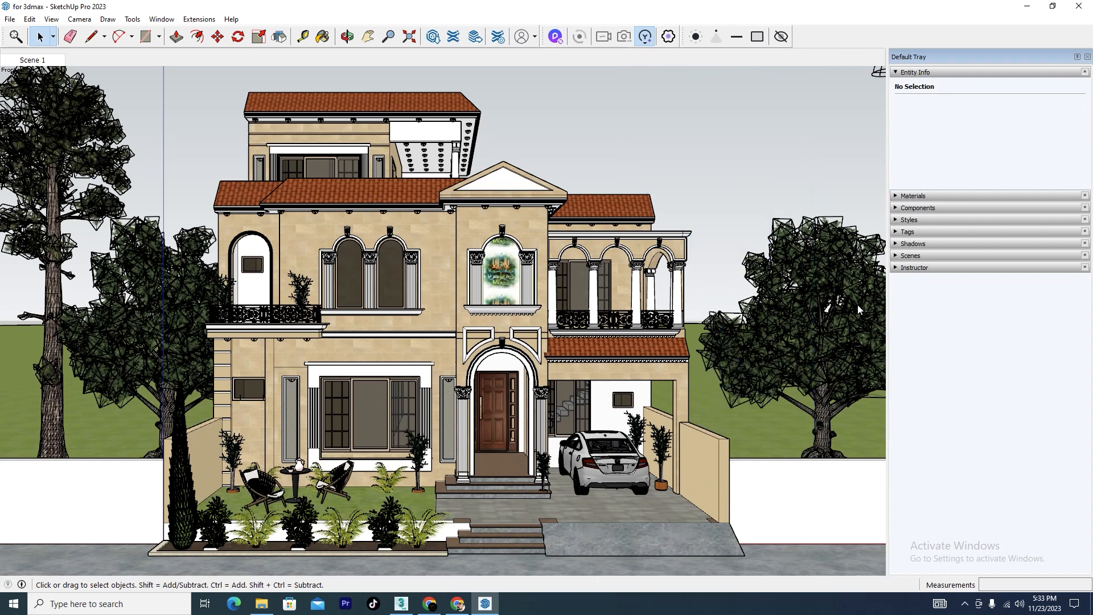
pyautogui.click(857, 305)
pyautogui.press('Delete')
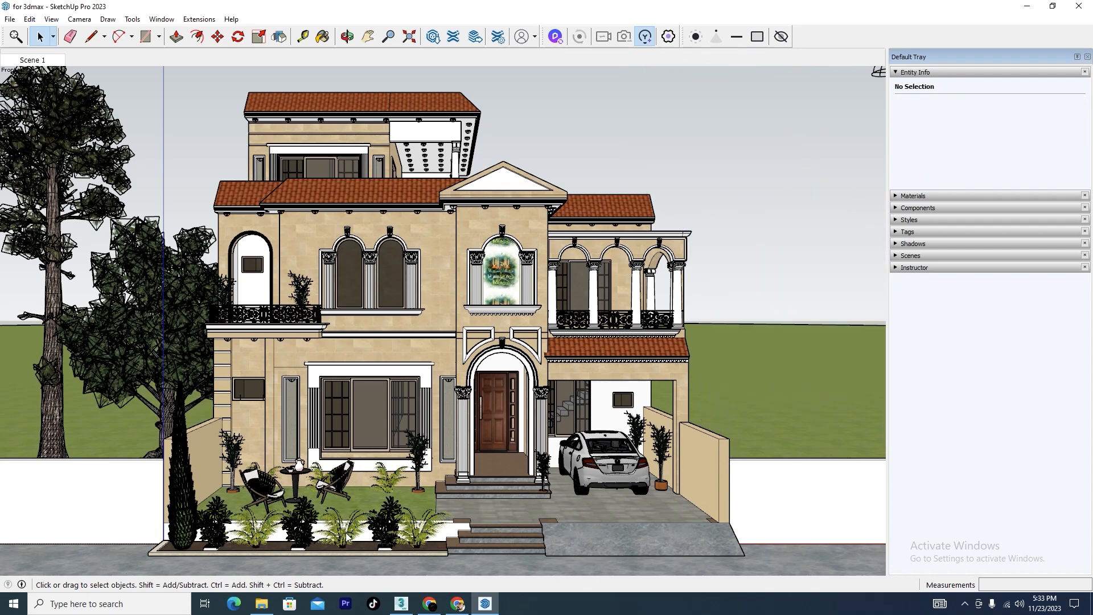
pyautogui.click(306, 536)
pyautogui.press('Delete')
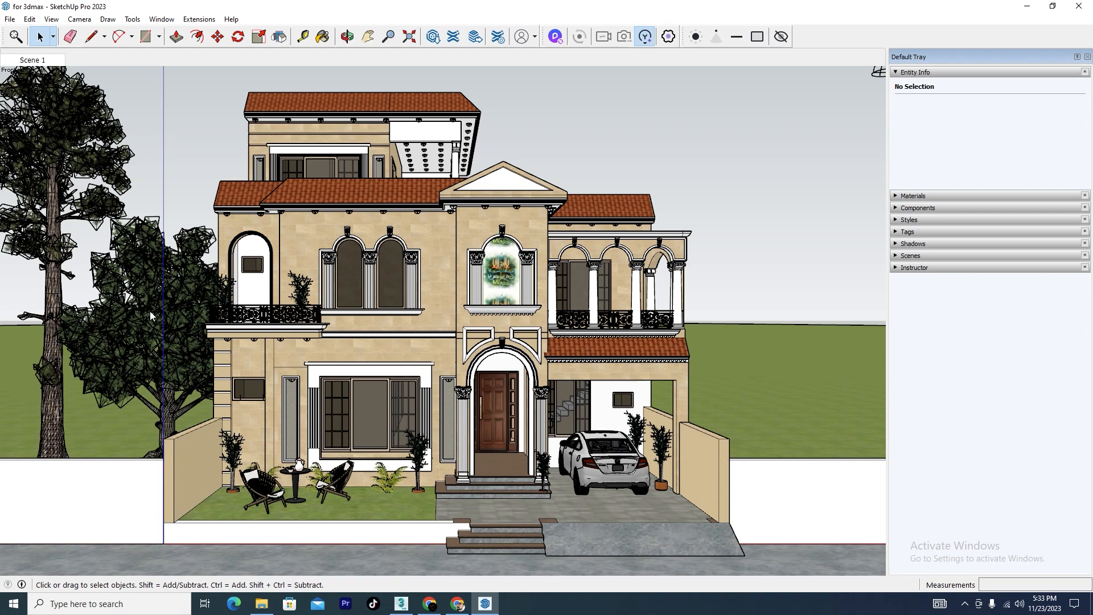
pyautogui.click(122, 338)
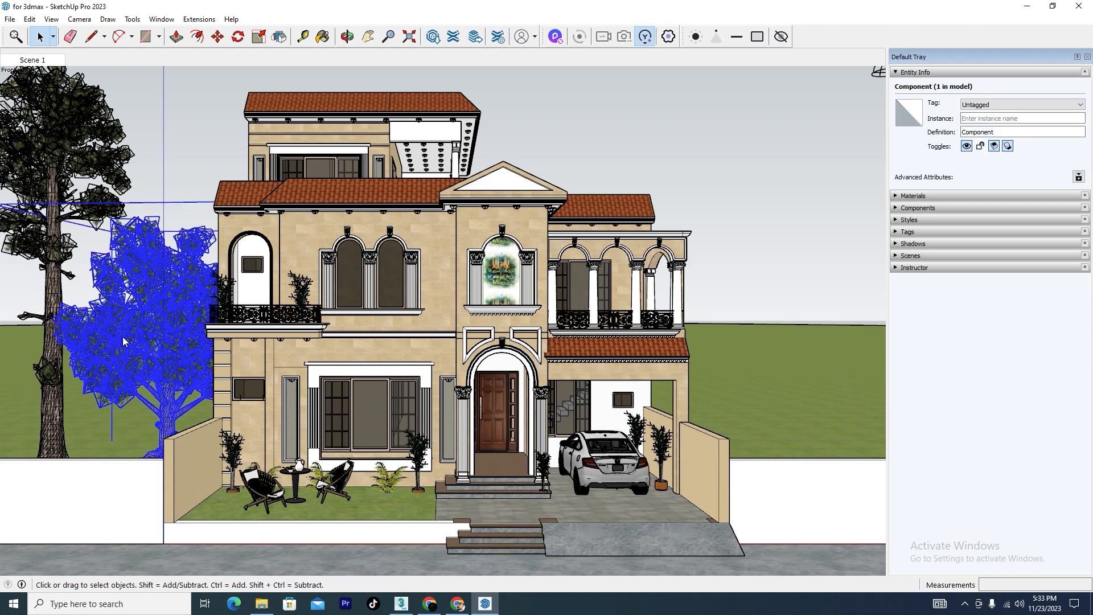
pyautogui.press('Delete')
pyautogui.click(56, 141)
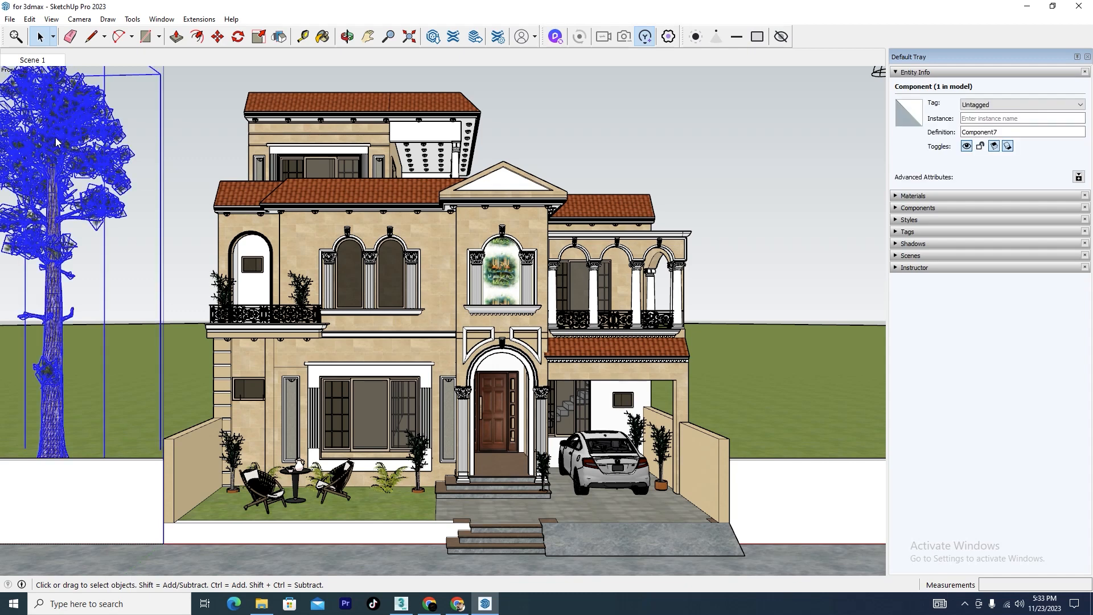
pyautogui.press('Delete')
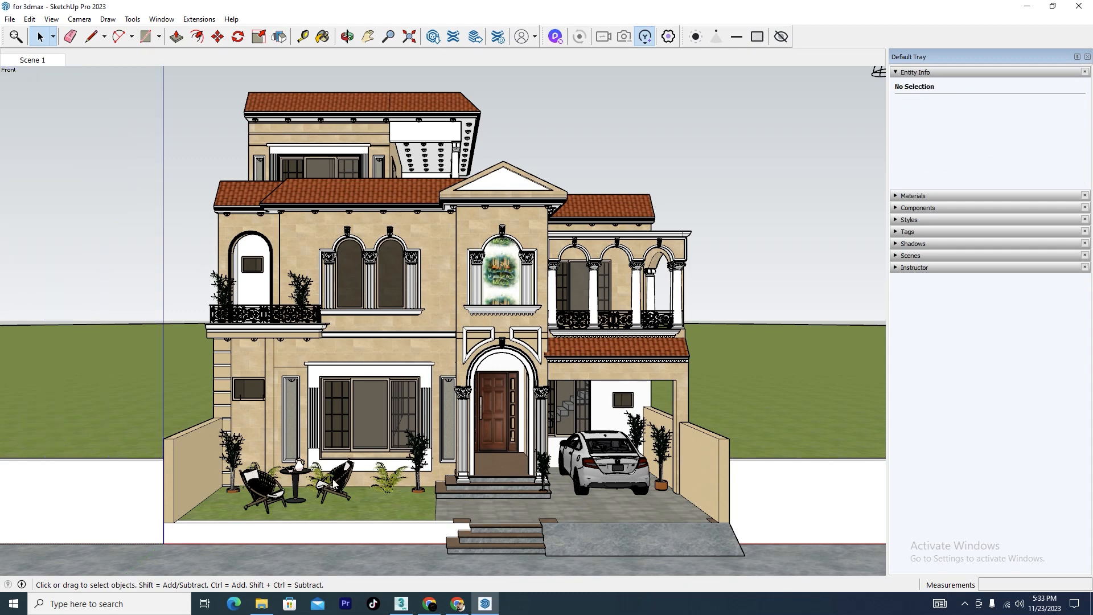
pyautogui.click(336, 484)
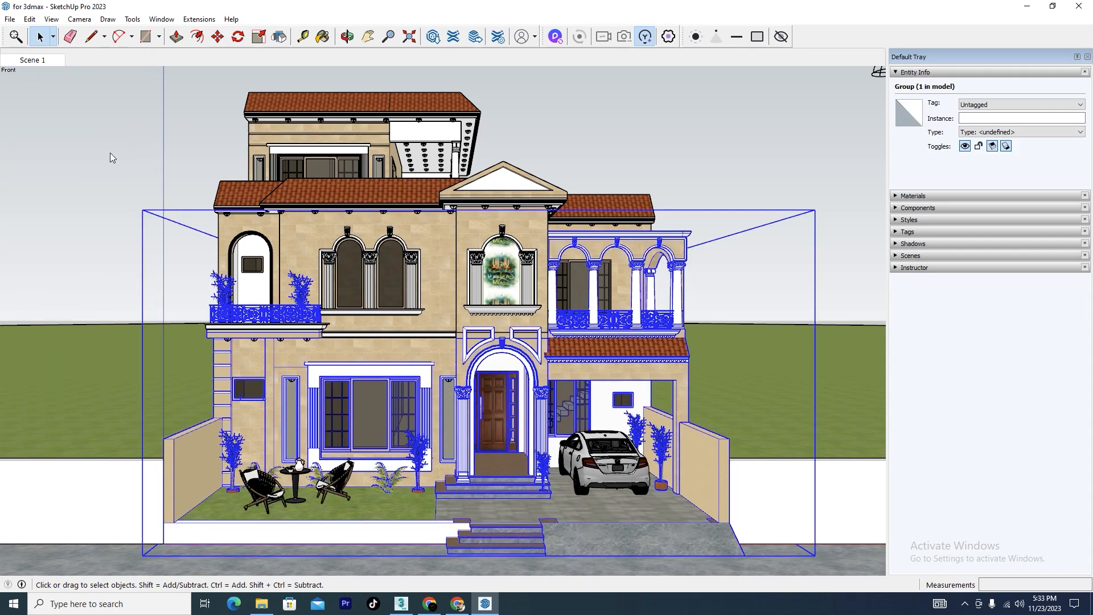
pyautogui.click(790, 370)
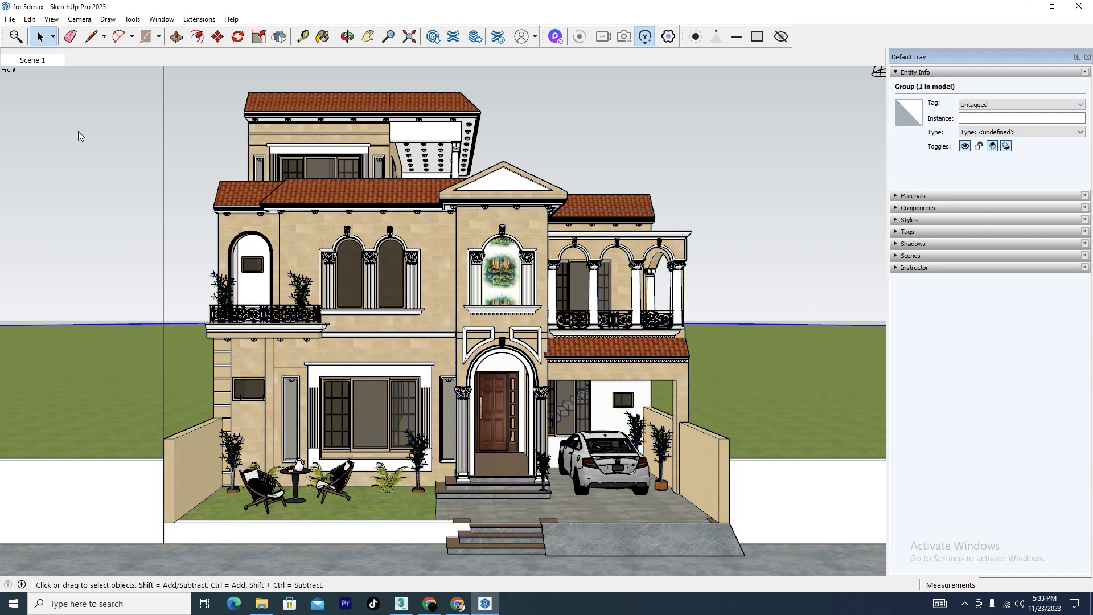
# Save the reduced model as a separate file named "for 3dmax.skp.2" in the Downloads folder.
pyautogui.click(11, 20)
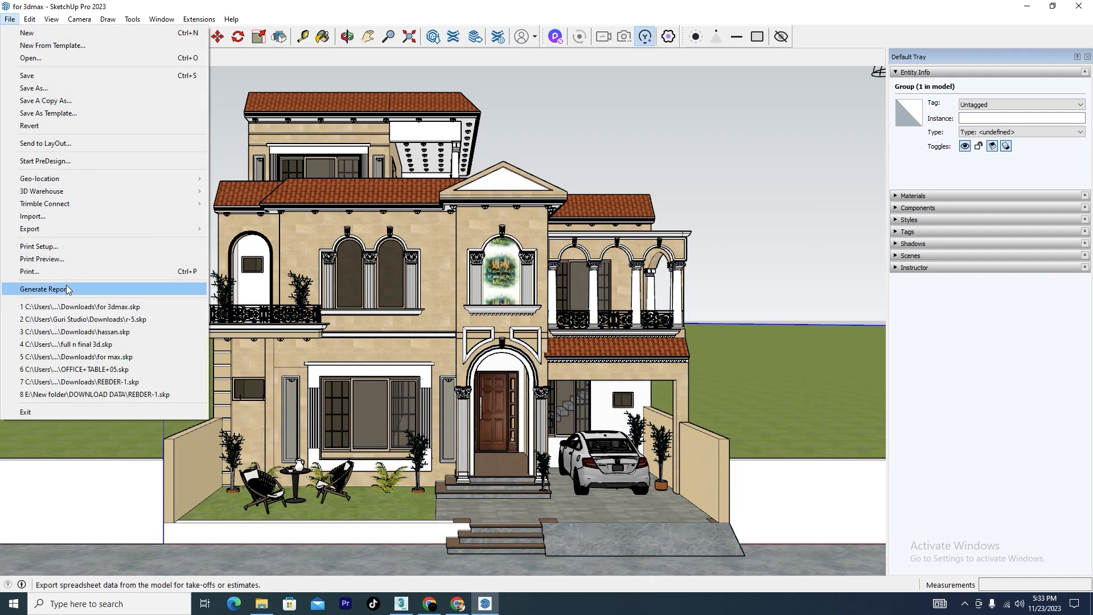
pyautogui.click(43, 90)
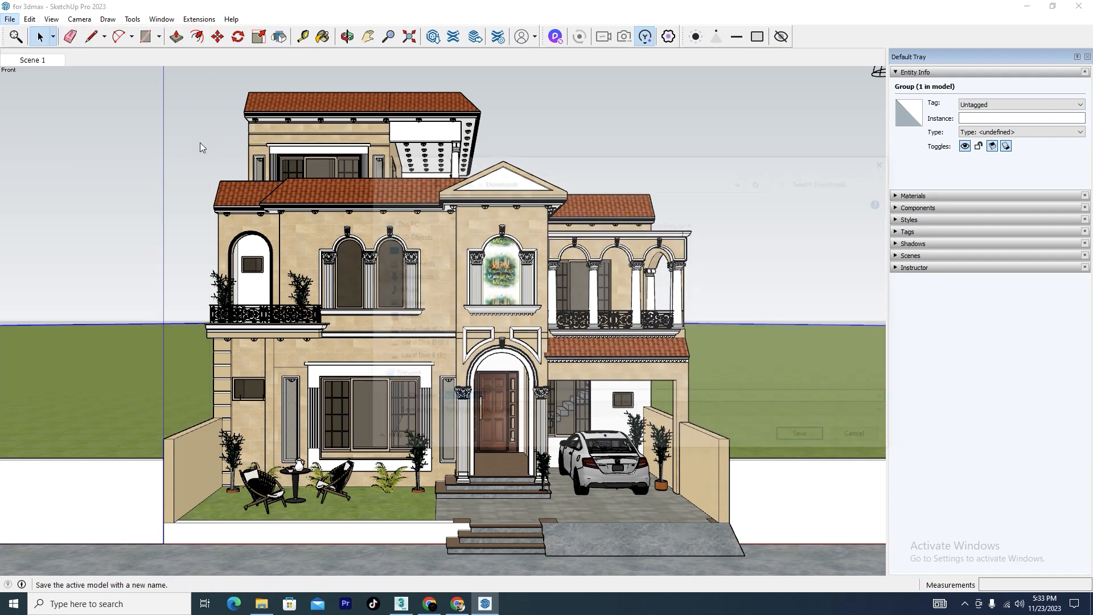
pyautogui.click(477, 277)
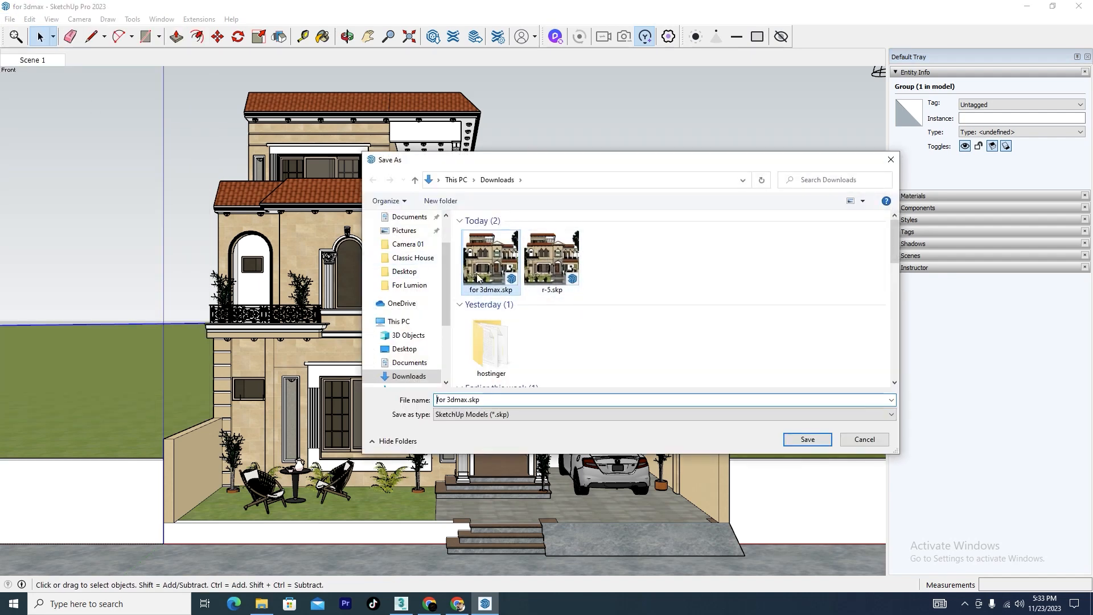
pyautogui.press('Delete')
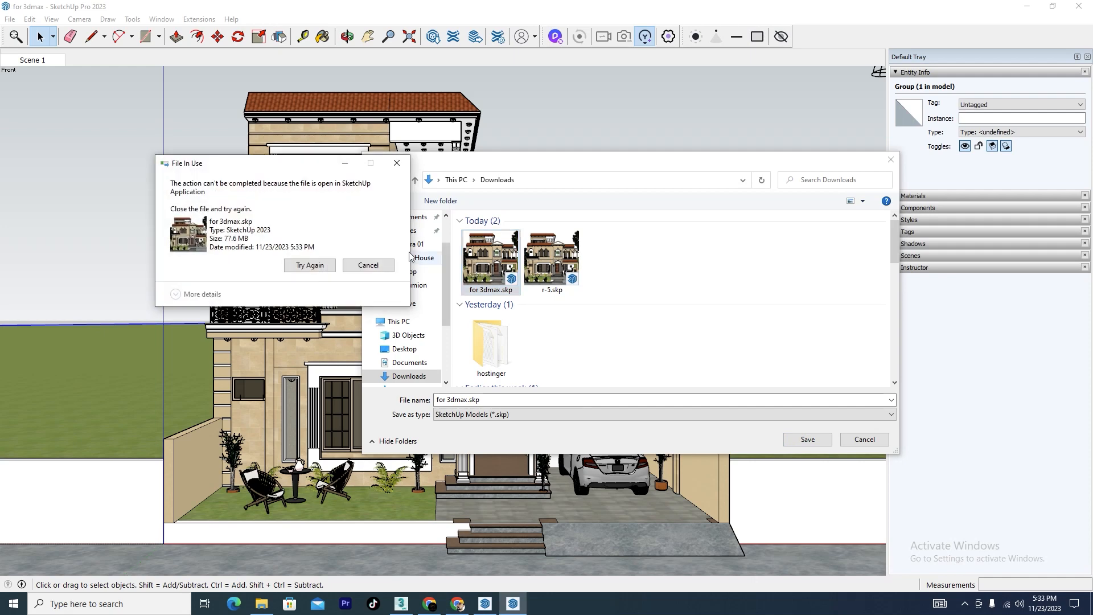
pyautogui.click(368, 265)
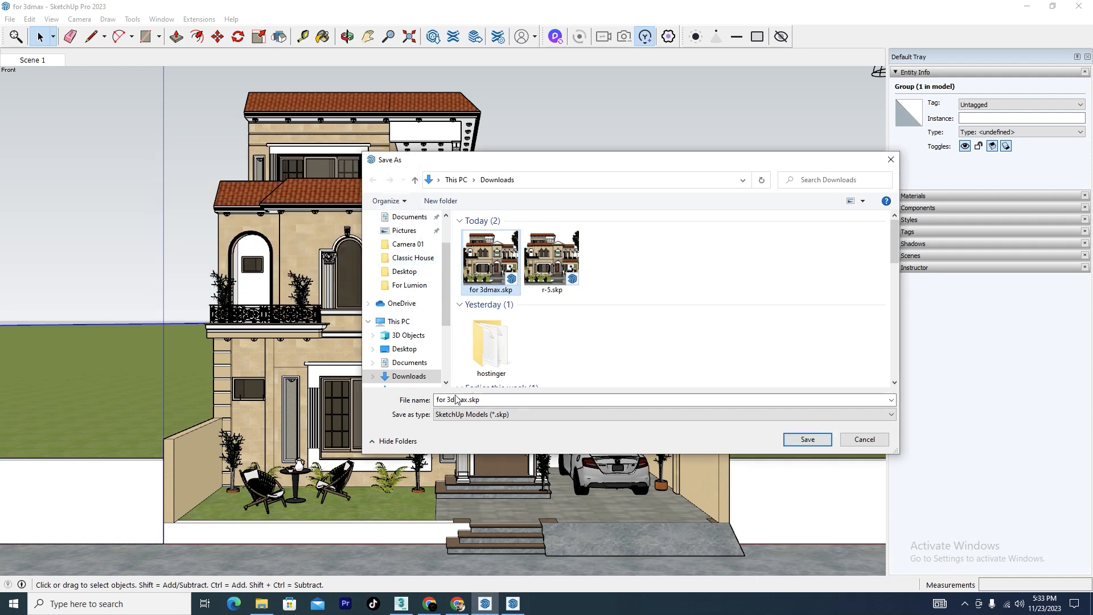
pyautogui.click(486, 400)
pyautogui.click(486, 400)
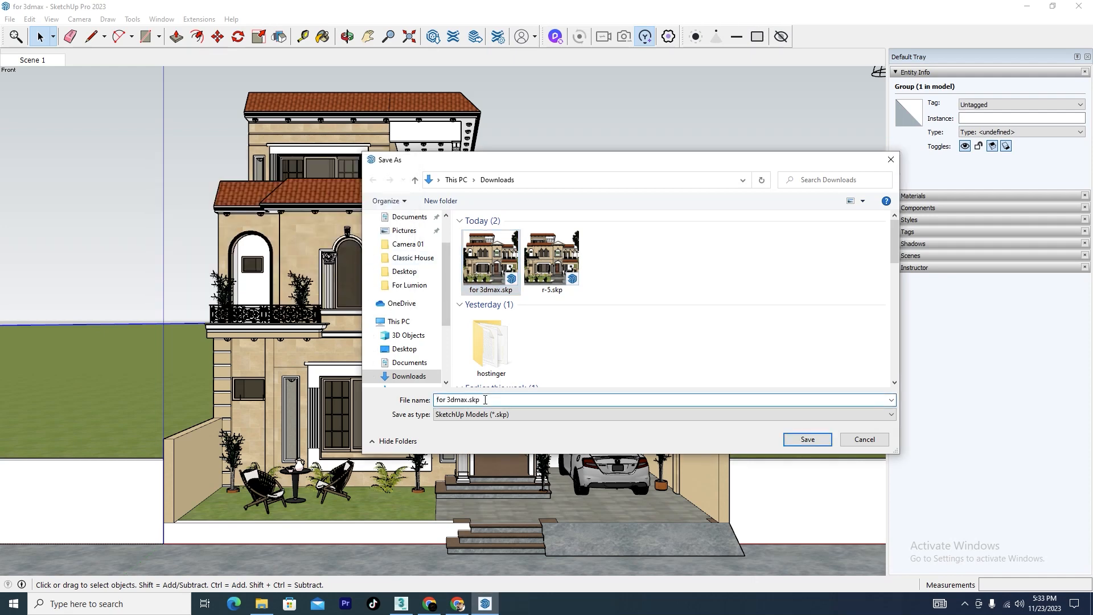
pyautogui.write('.2')
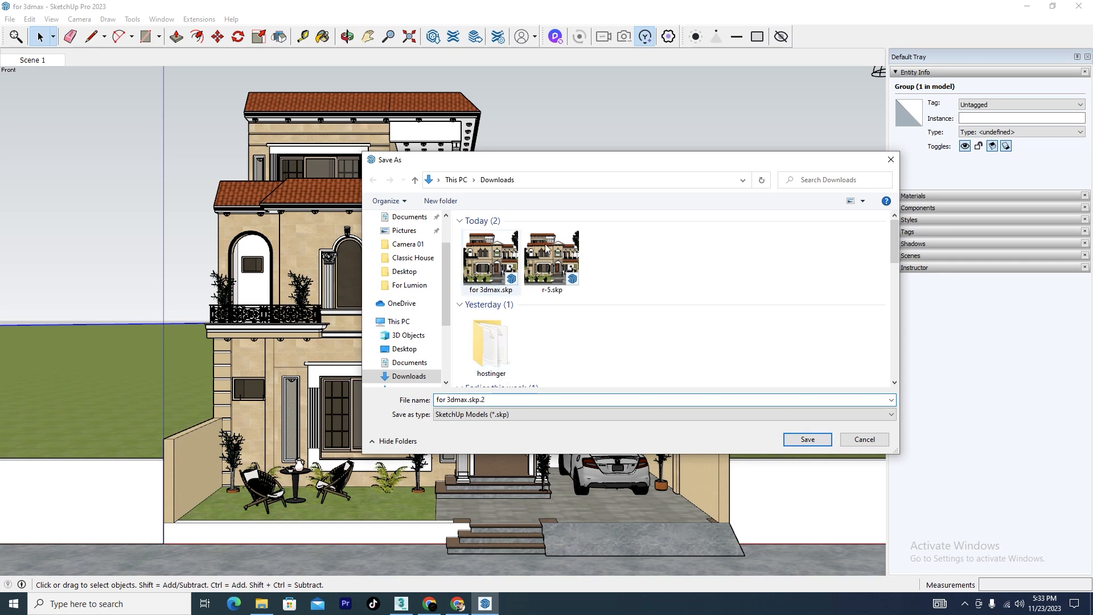
pyautogui.click(808, 440)
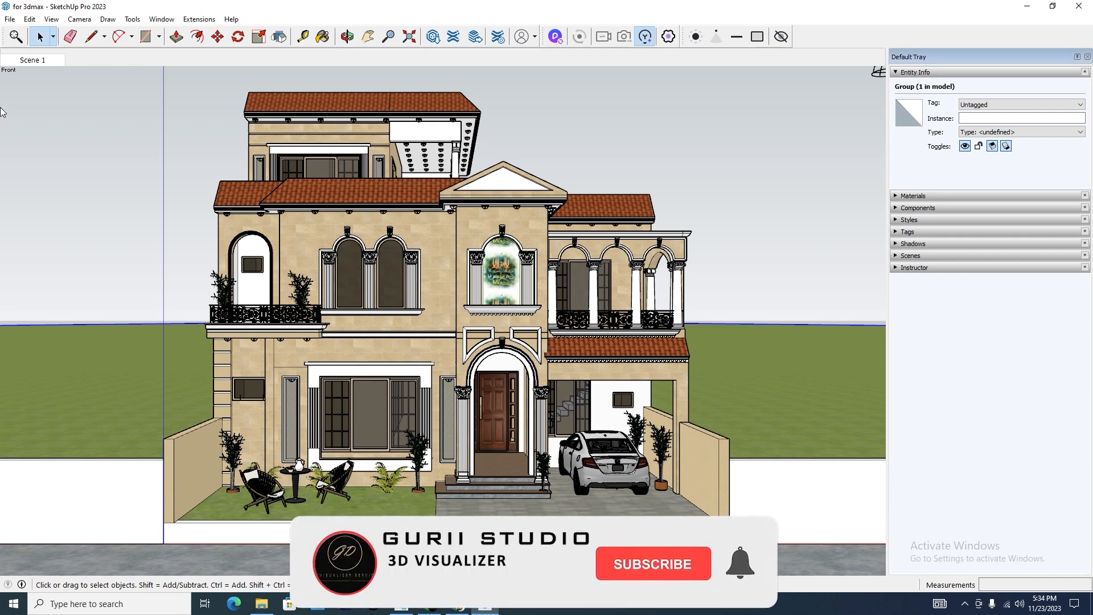
# Start saving the house model as a new file.
pyautogui.click(9, 19)
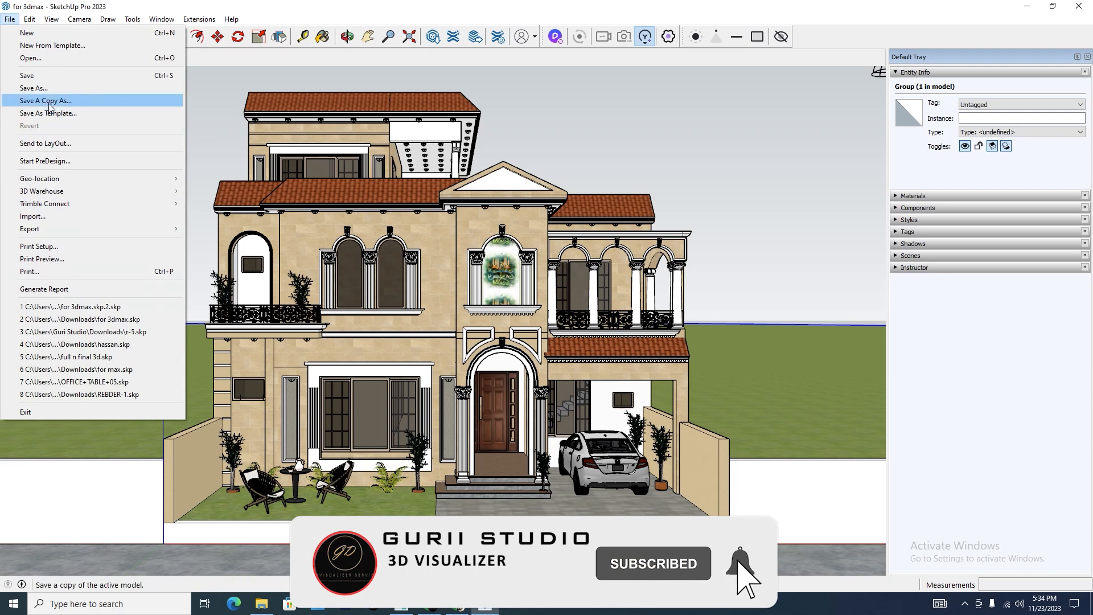
pyautogui.click(35, 88)
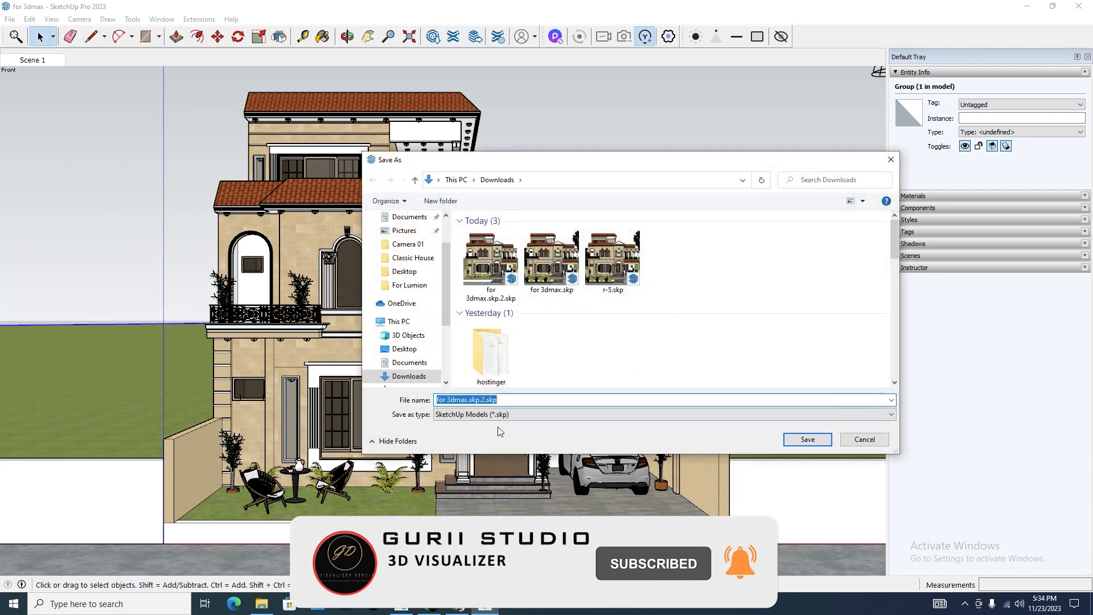
pyautogui.click(493, 280)
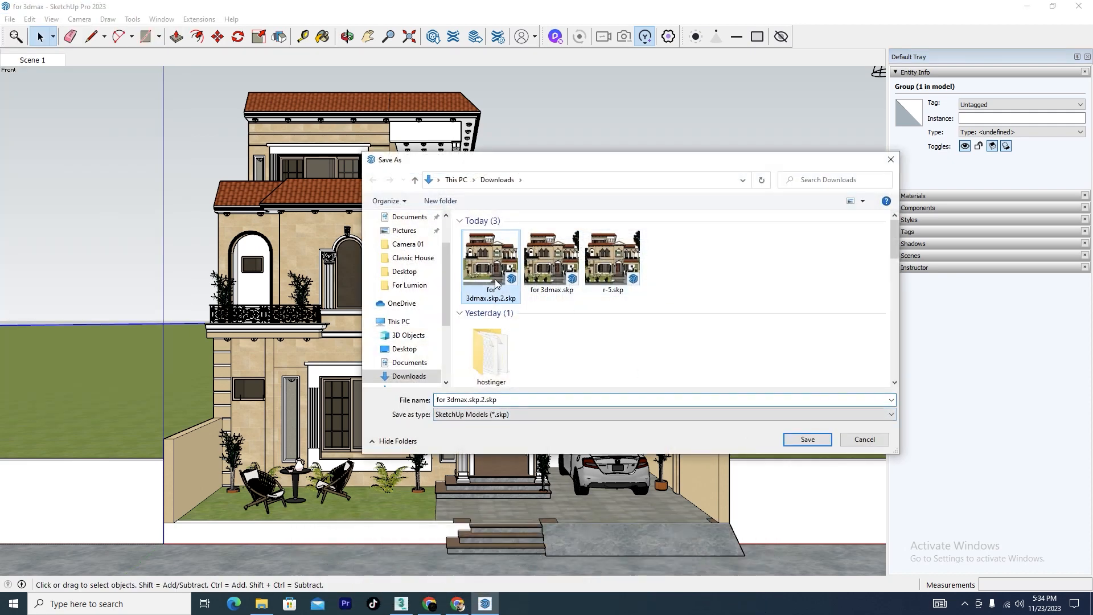
pyautogui.doubleClick(495, 280)
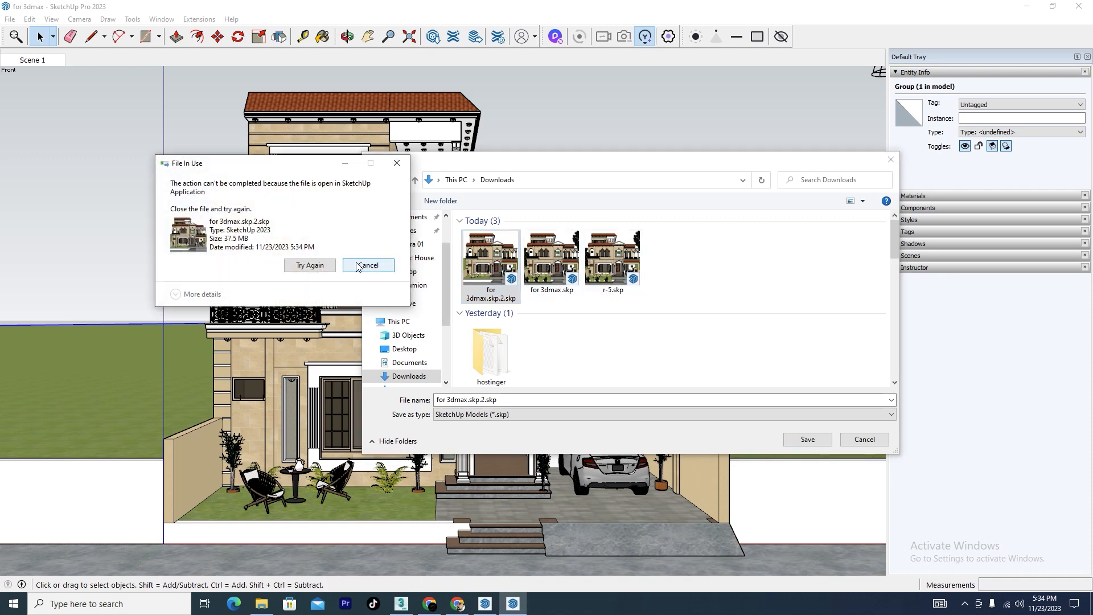
pyautogui.press('Escape')
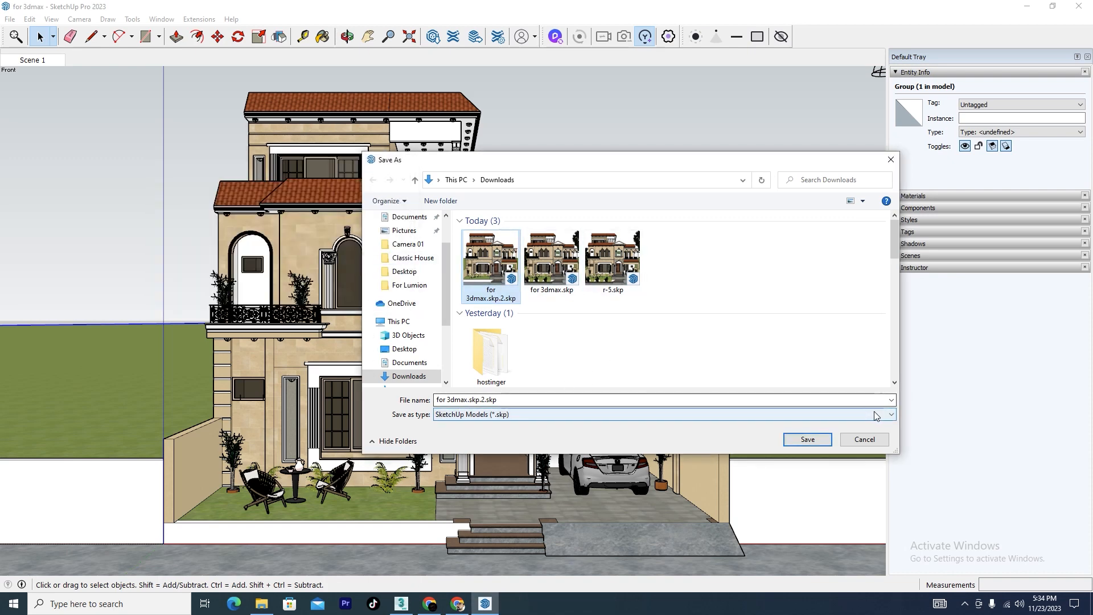
# Save the model to Downloads as "for 3dmax to sketchup" in SketchUp 2019 (*.skp) format.
pyautogui.click(697, 415)
pyautogui.click(698, 443)
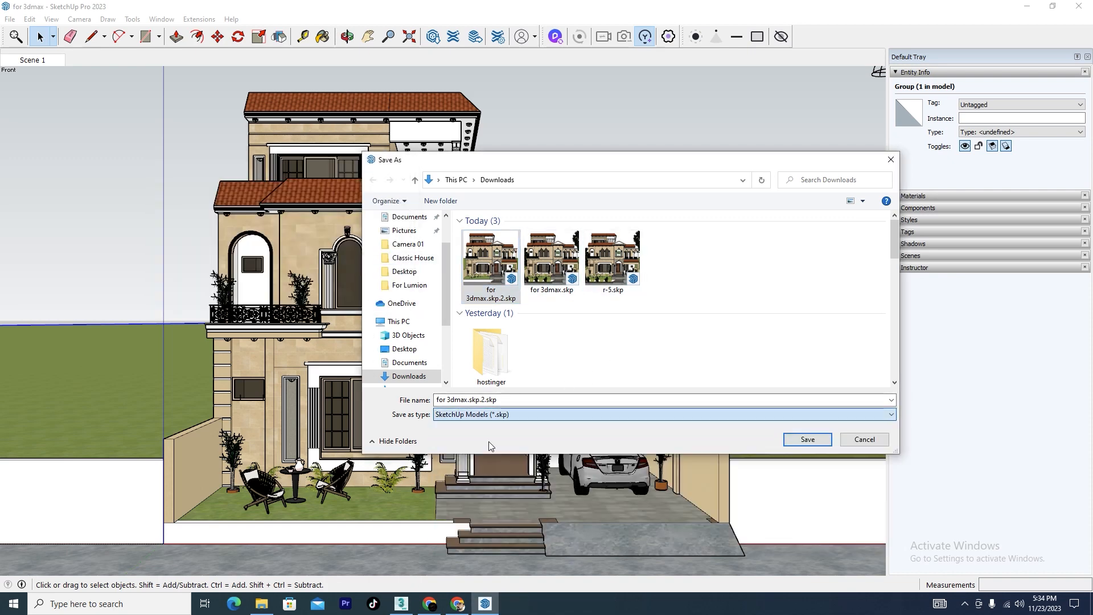
pyautogui.click(513, 401)
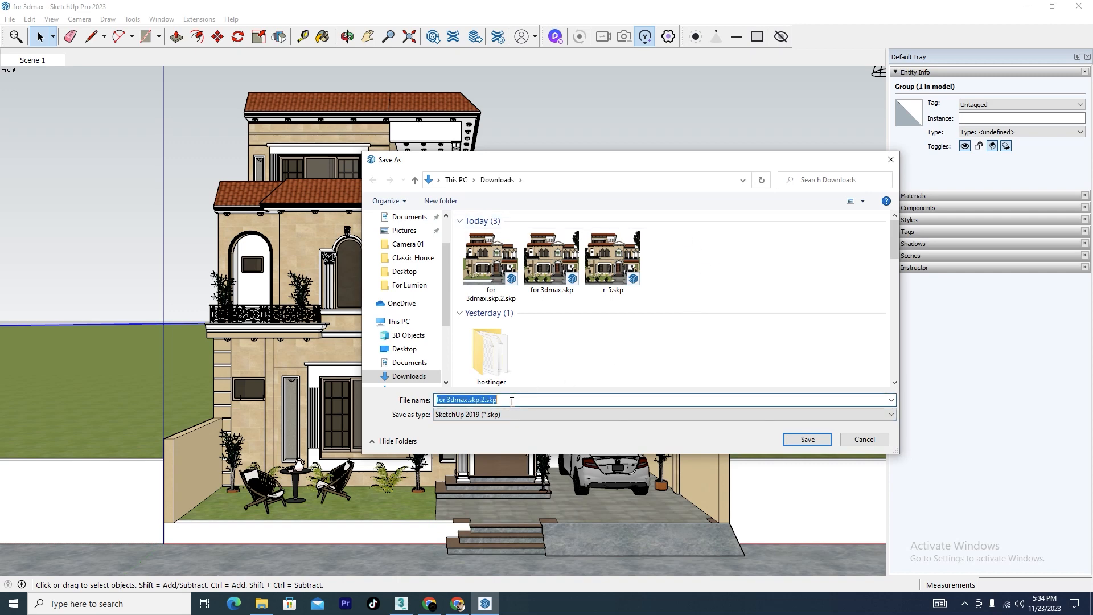
pyautogui.write('fo')
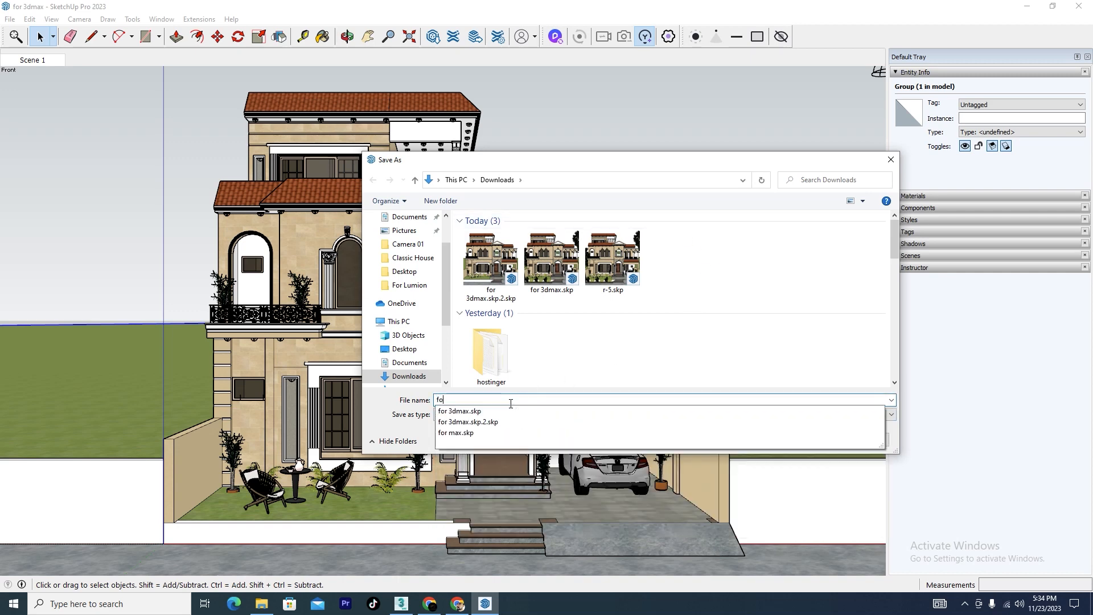
pyautogui.write('r 3dma')
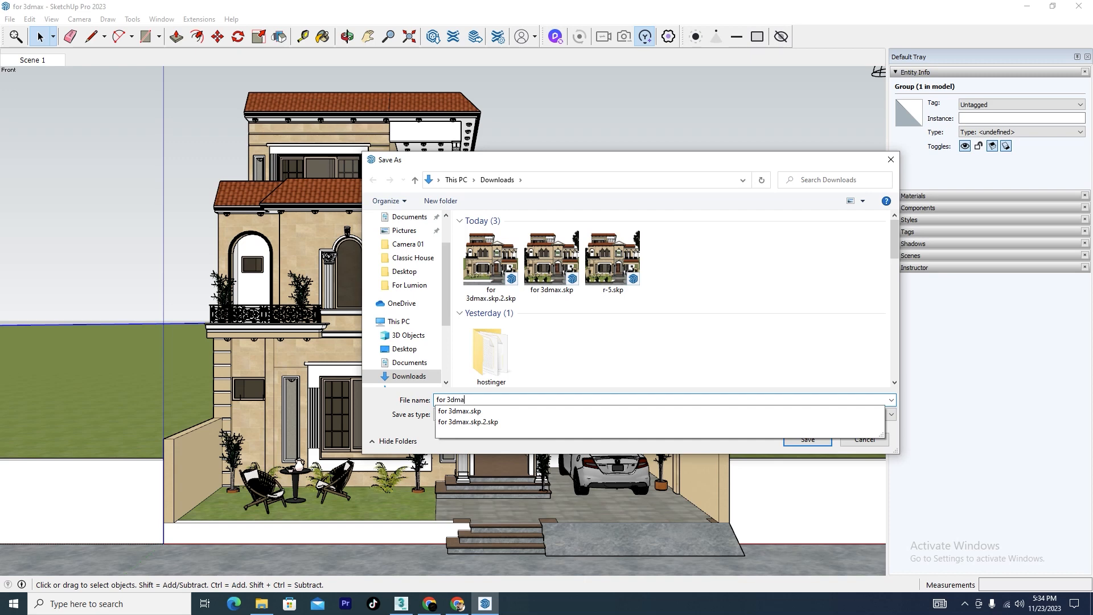
pyautogui.write('x t')
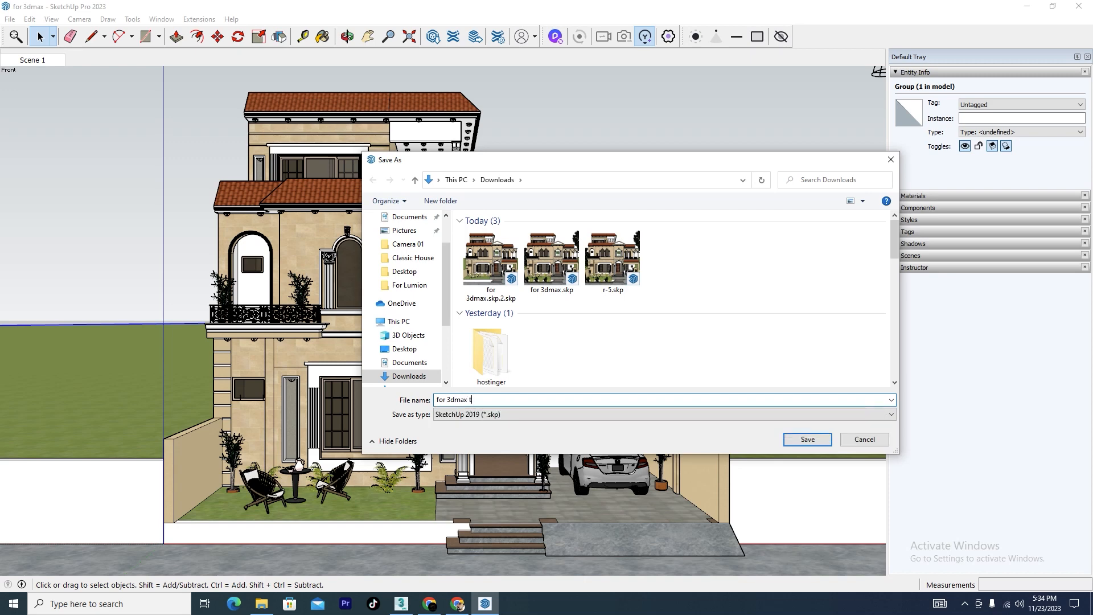
pyautogui.write('o sketchup')
pyautogui.click(808, 439)
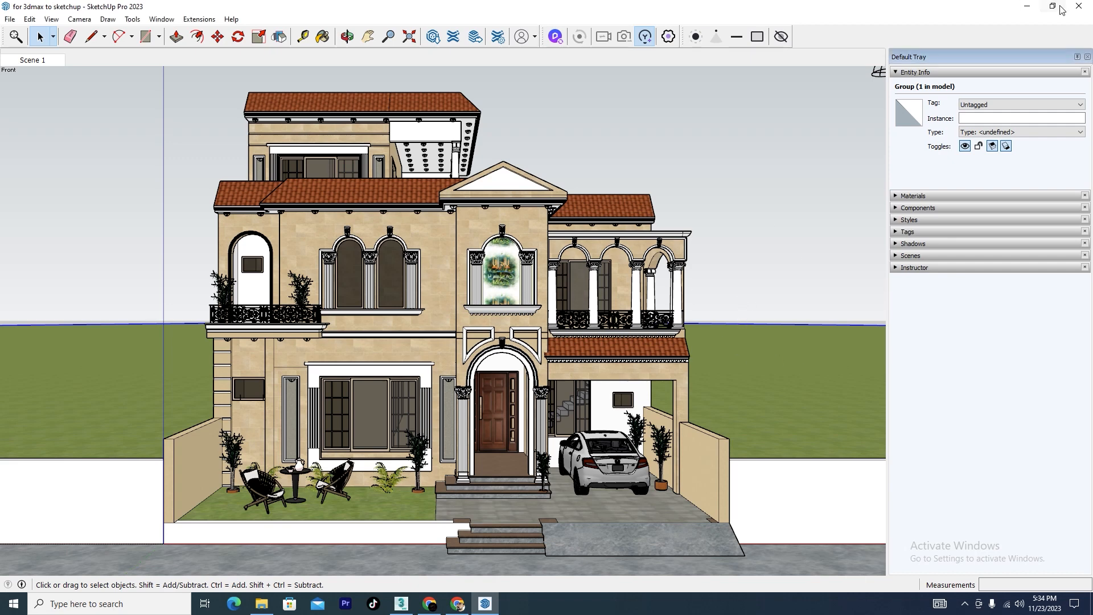
# Close SketchUp and switch to 3ds Max.
pyautogui.click(1086, 7)
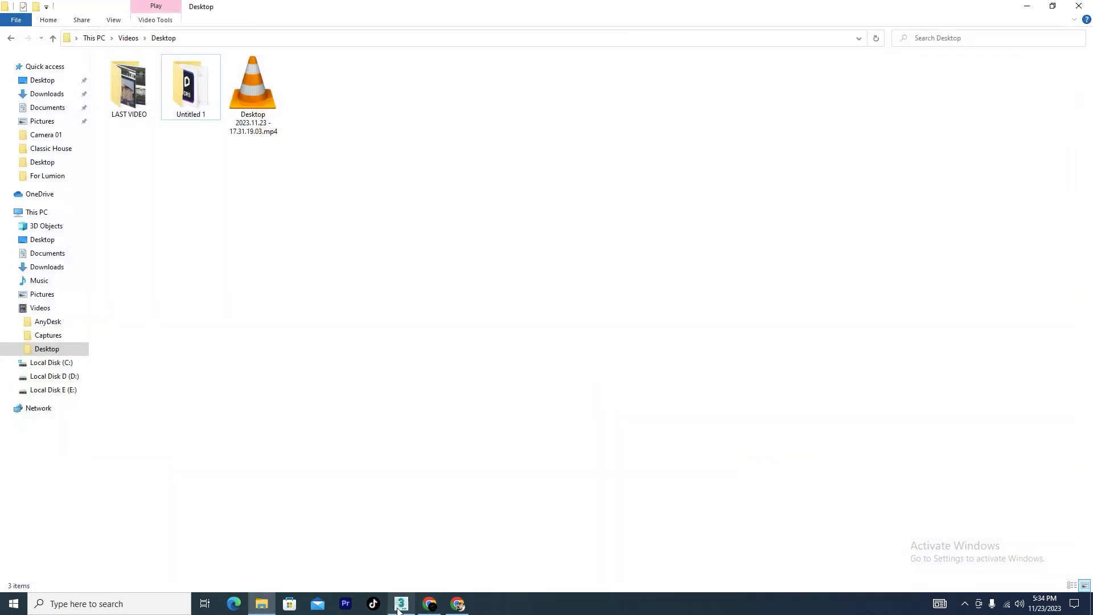
pyautogui.click(399, 608)
pyautogui.click(389, 238)
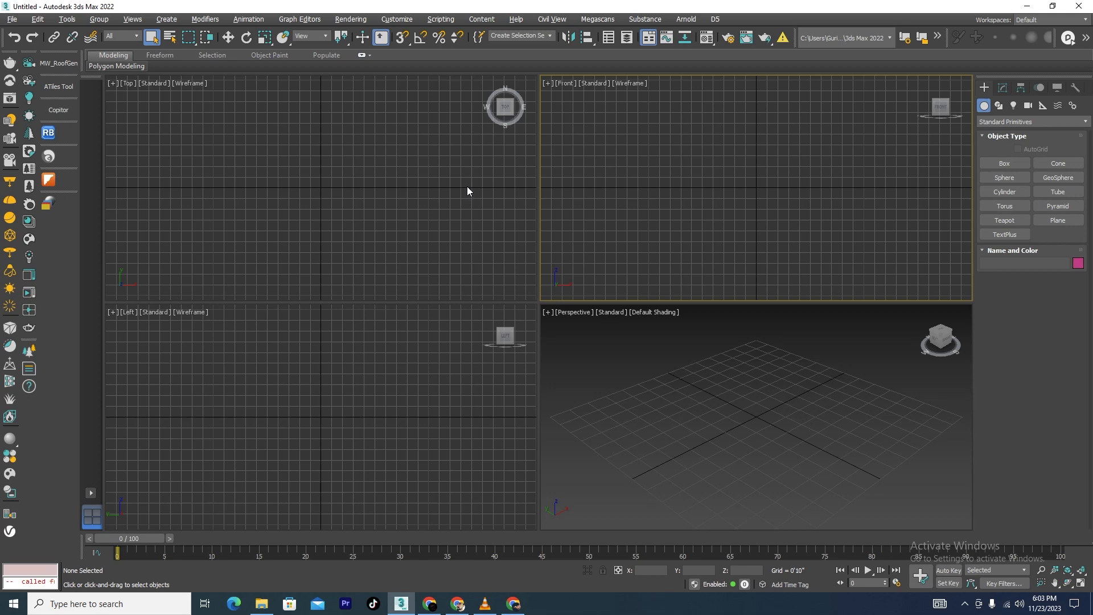
# Start merging a file into the empty scene and browse to the Downloads folder on This PC.
pyautogui.click(11, 19)
pyautogui.moveTo(44, 172)
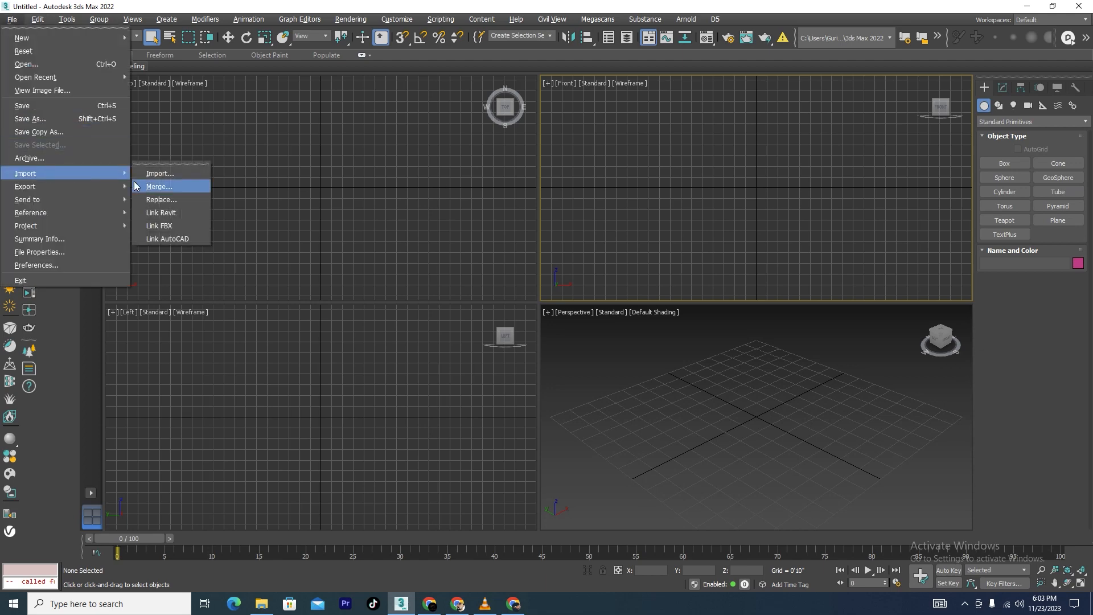
pyautogui.click(136, 185)
pyautogui.click(36, 192)
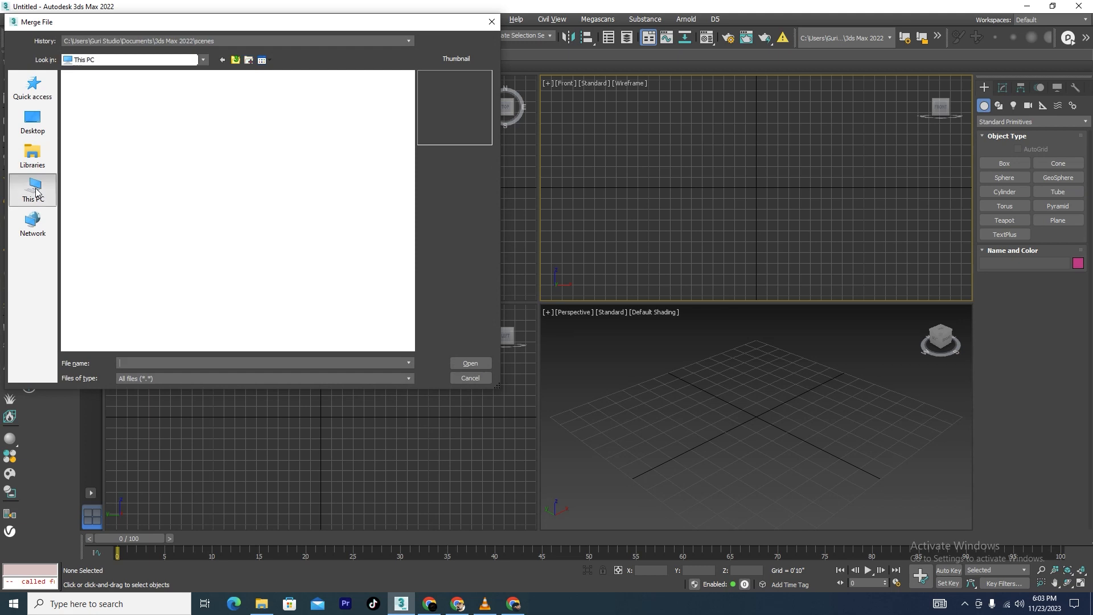
pyautogui.click(33, 121)
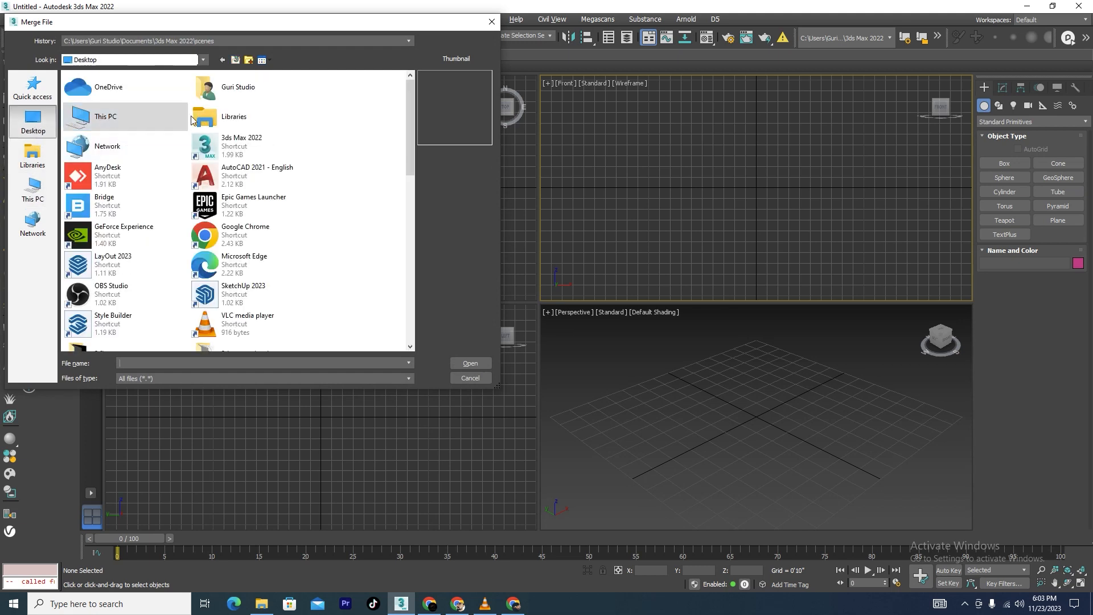
pyautogui.click(33, 188)
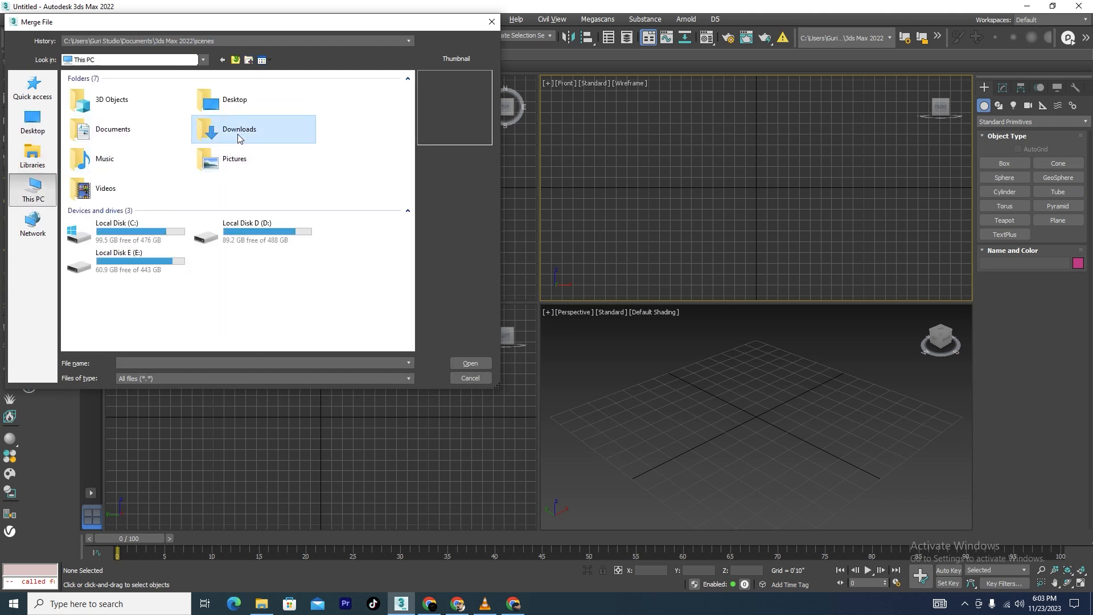
pyautogui.doubleClick(238, 138)
# Keep the file type at All files (*.*) and load "for 3dmax to sketchup.skp" into the scene.
pyautogui.click(401, 379)
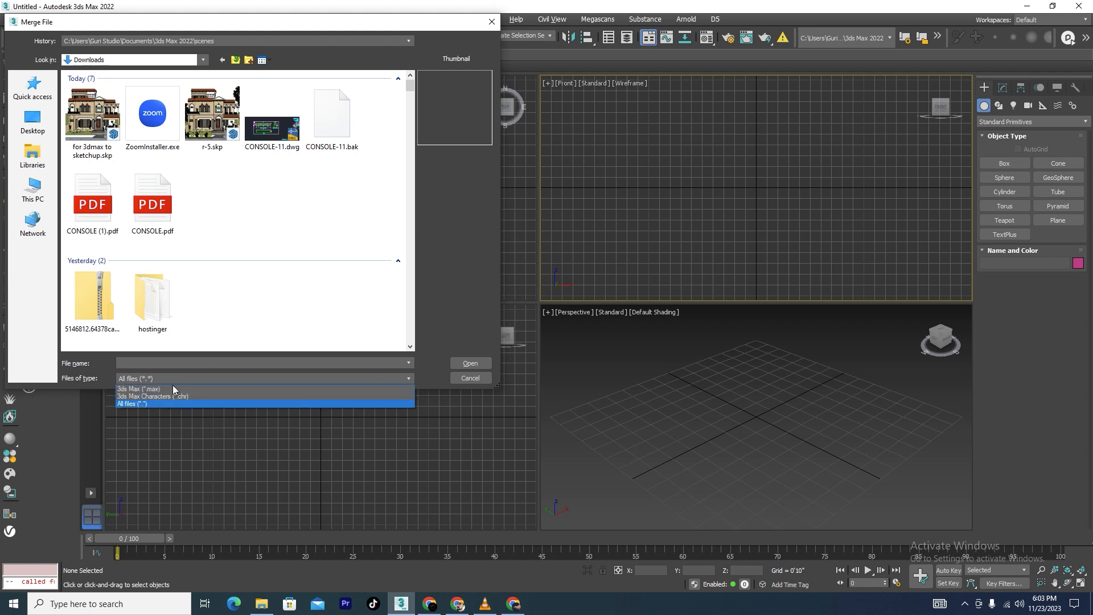
pyautogui.click(147, 405)
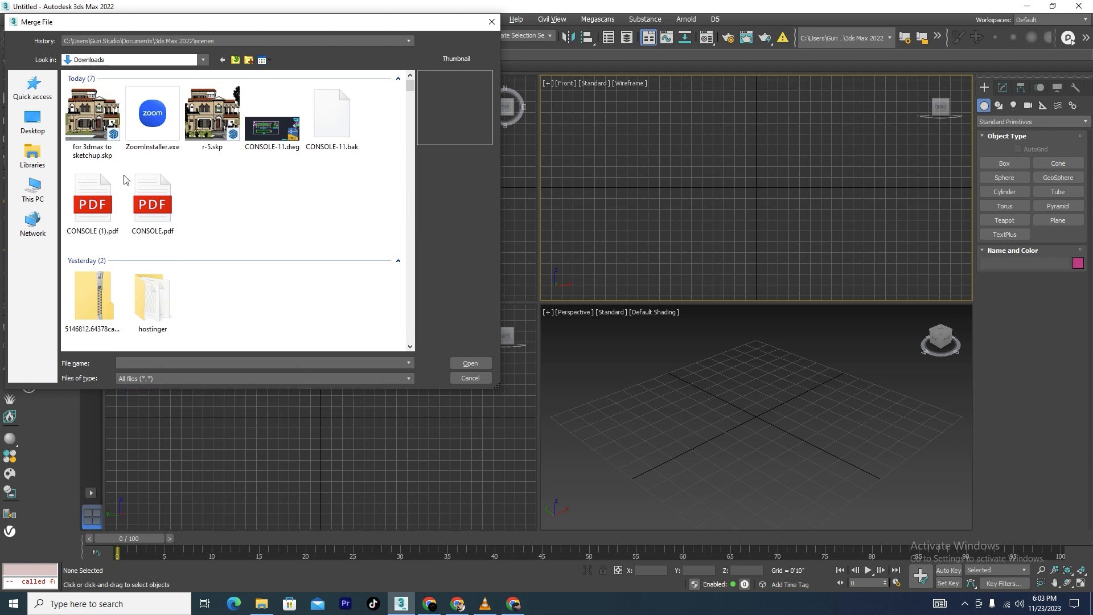
pyautogui.click(79, 117)
pyautogui.click(469, 364)
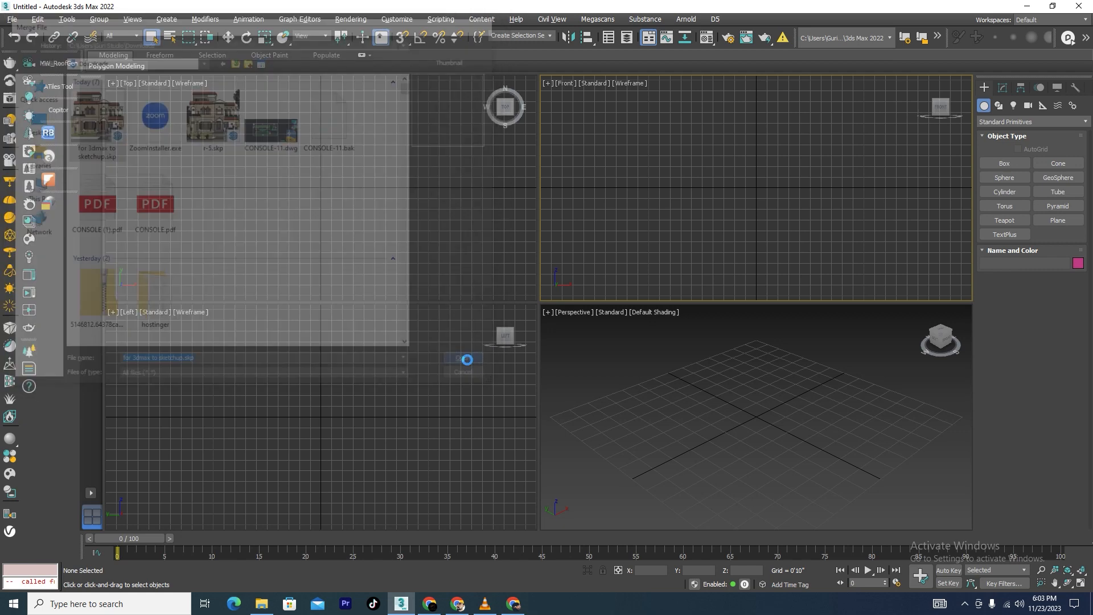
pyautogui.click(505, 383)
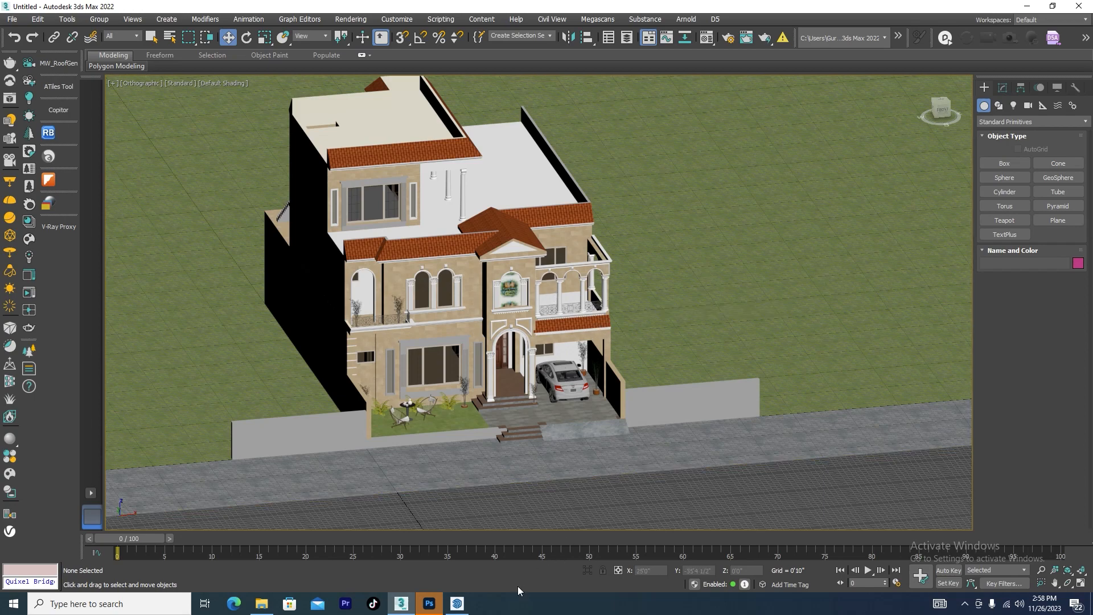
# Compare the original house in SketchUp with the imported house in 3ds Max, examining the 3ds Max scene from closer and farther views.
pyautogui.click(463, 612)
pyautogui.scroll(-1, 592, 361)
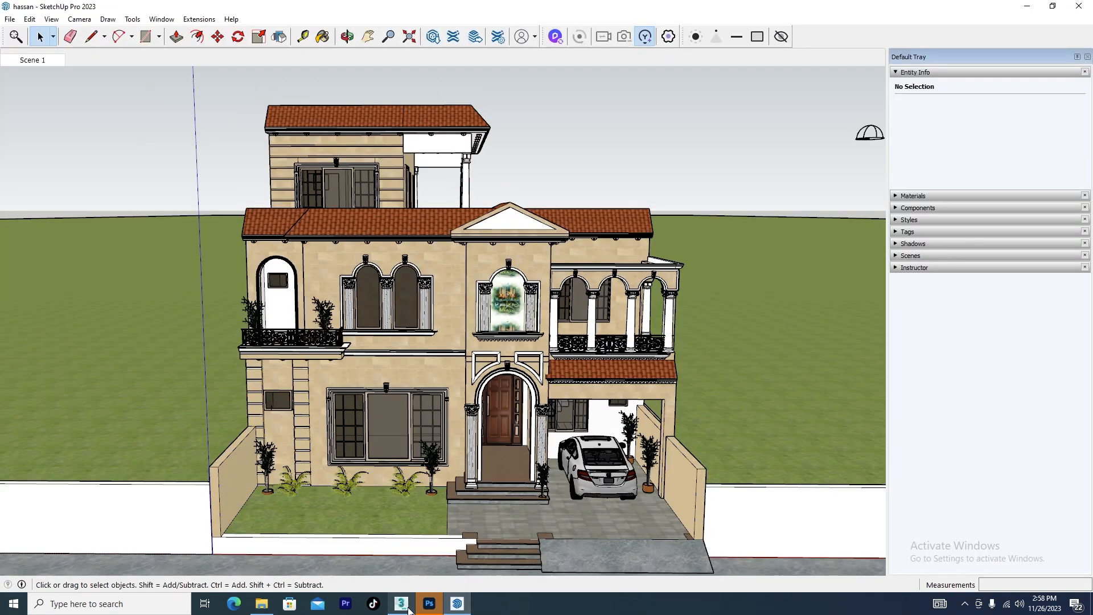
pyautogui.click(401, 611)
pyautogui.moveTo(578, 408)
pyautogui.keyDown('alt'); pyautogui.mouseDown(button='middle')
pyautogui.moveTo(534, 401)
pyautogui.moveTo(575, 418)
pyautogui.mouseUp(button='middle'); pyautogui.keyUp('alt')
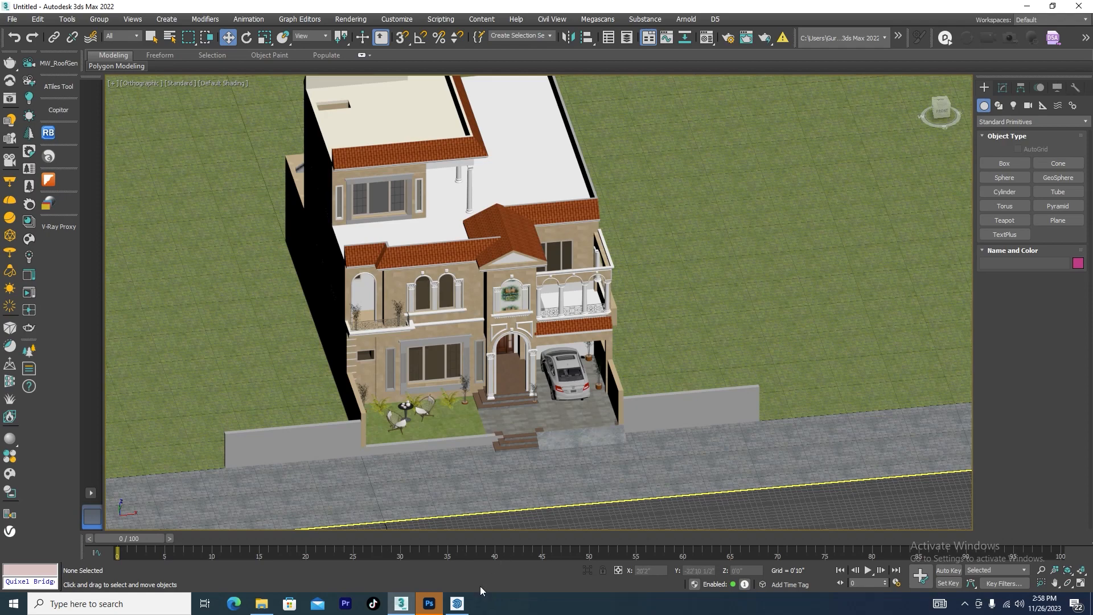
pyautogui.click(456, 603)
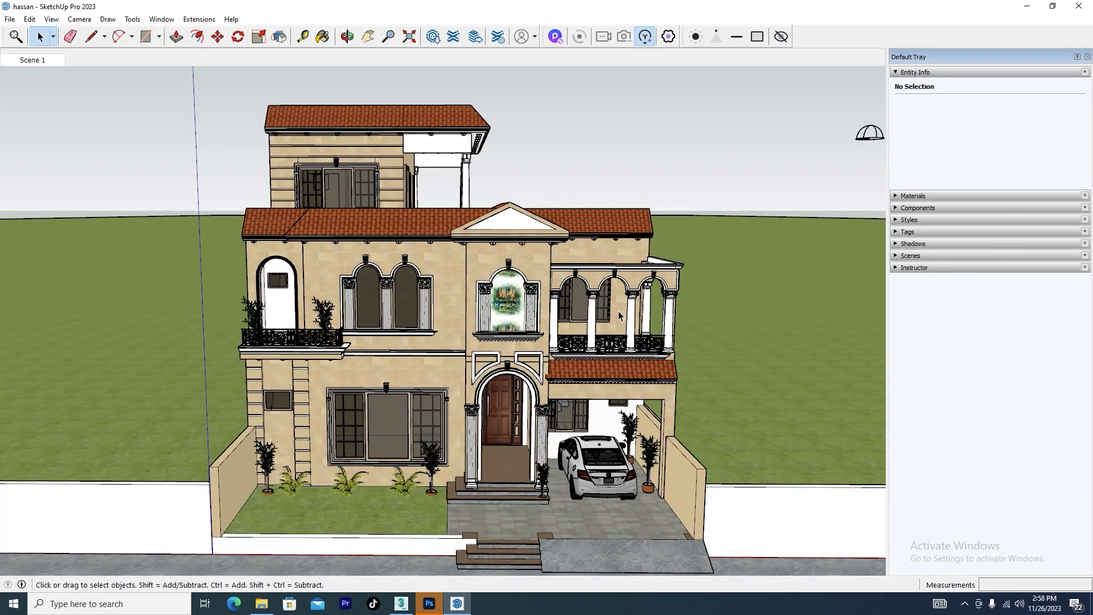
pyautogui.click(401, 603)
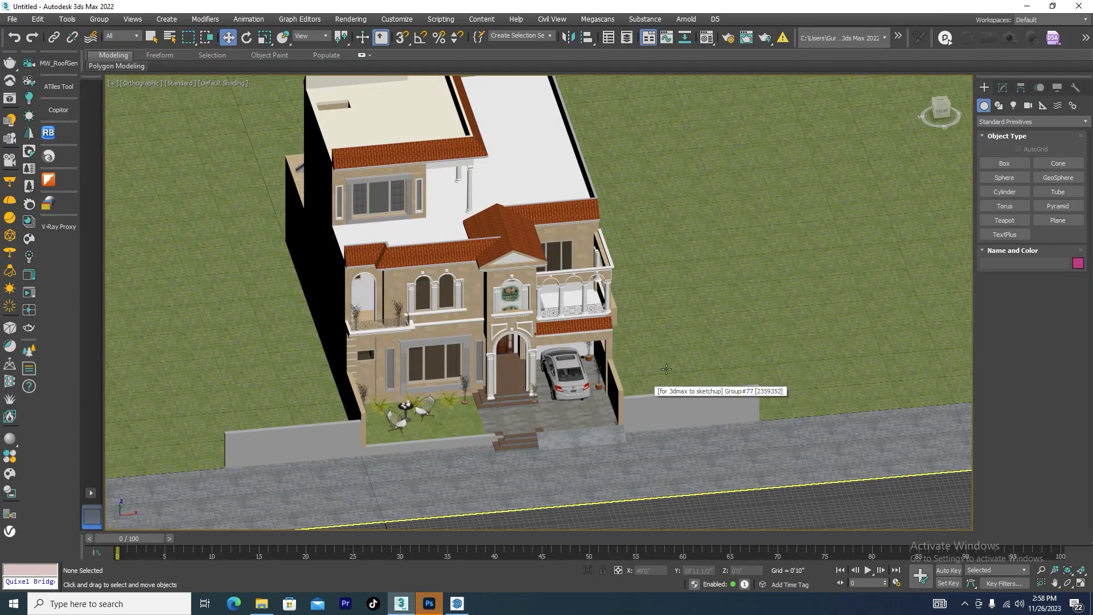
pyautogui.keyDown('alt'); pyautogui.moveTo(649, 391); pyautogui.dragTo(673, 361, button='middle'); pyautogui.keyUp('alt')
pyautogui.scroll(-5, 658, 386)
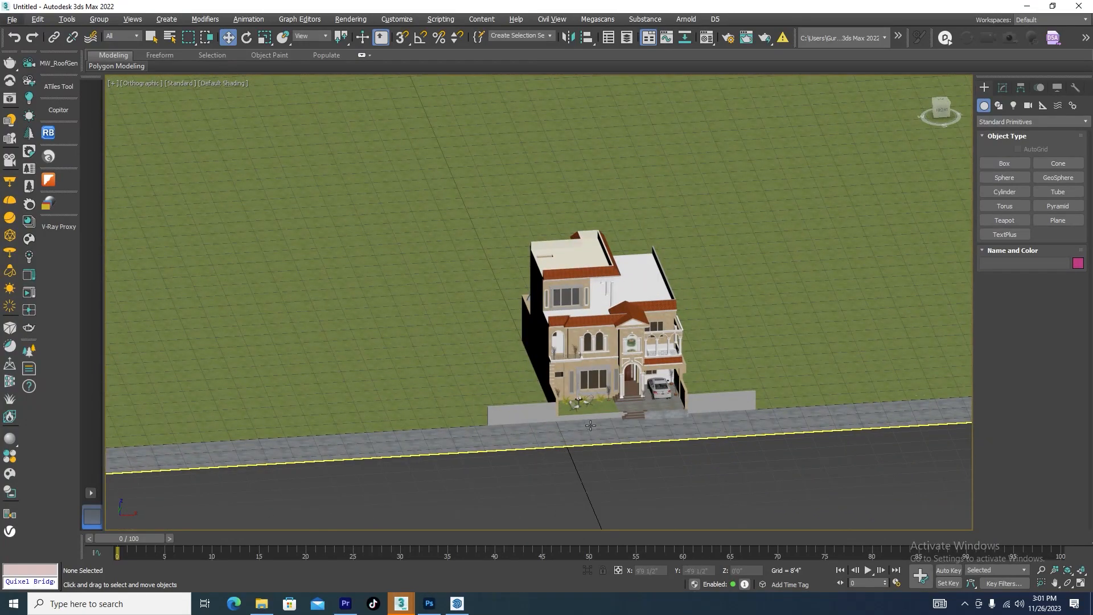
pyautogui.click(457, 603)
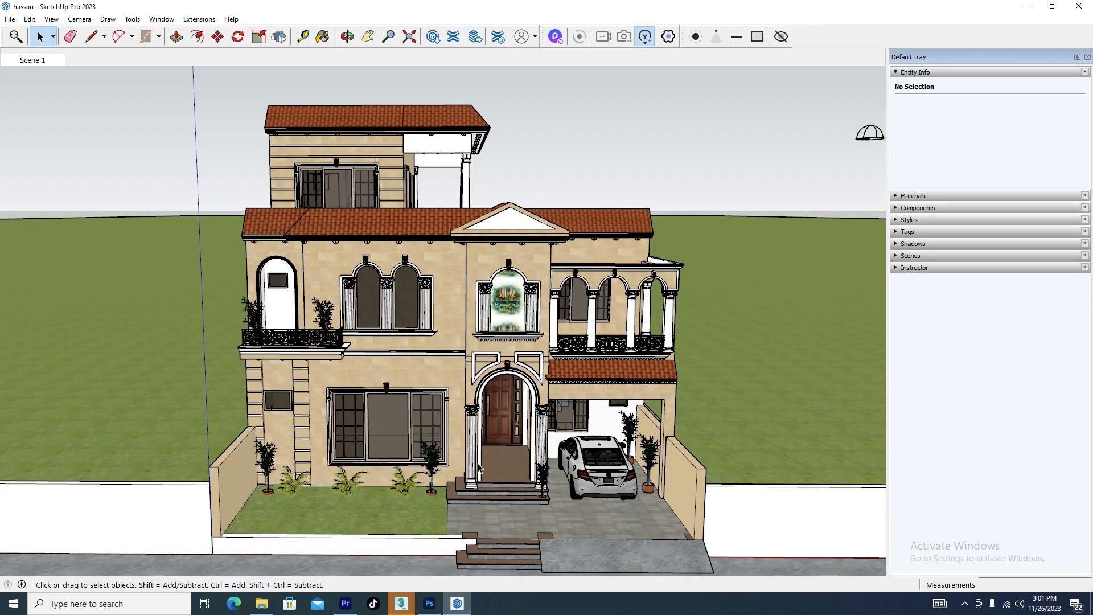
pyautogui.moveTo(401, 602)
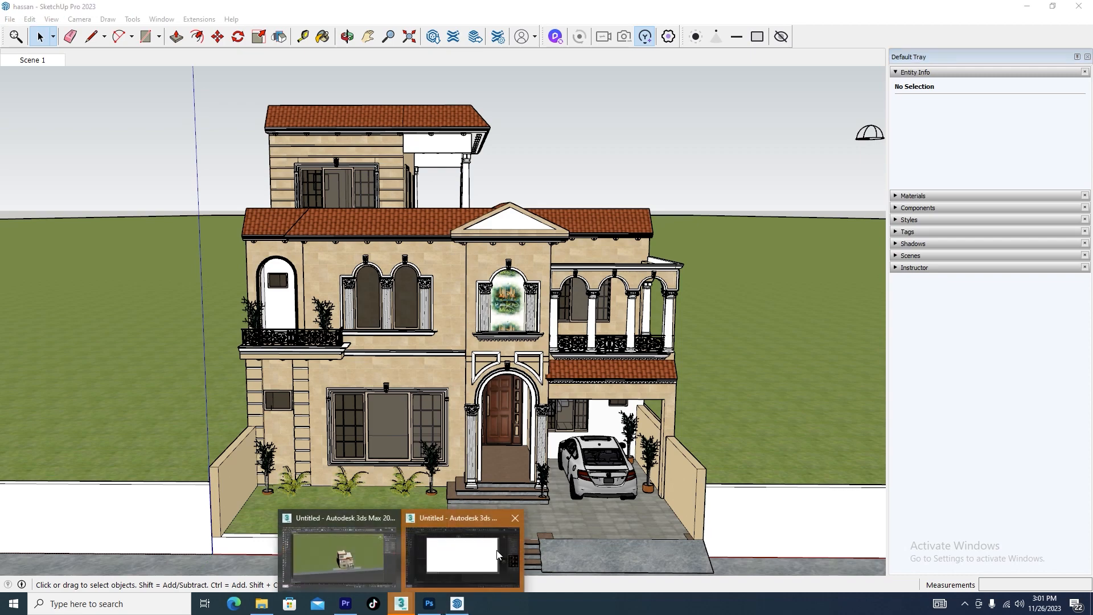
pyautogui.click(374, 557)
pyautogui.scroll(-7, 586, 316)
pyautogui.scroll(-3, 585, 316)
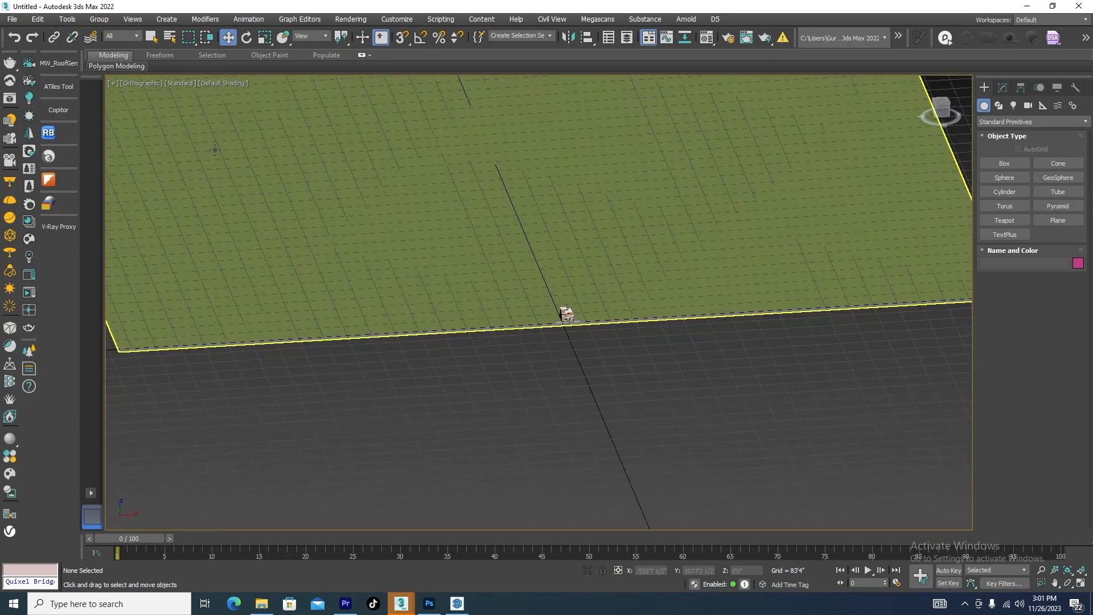
# Reset the 3ds Max scene without saving the changes and make the Top view active.
pyautogui.click(14, 20)
pyautogui.click(24, 50)
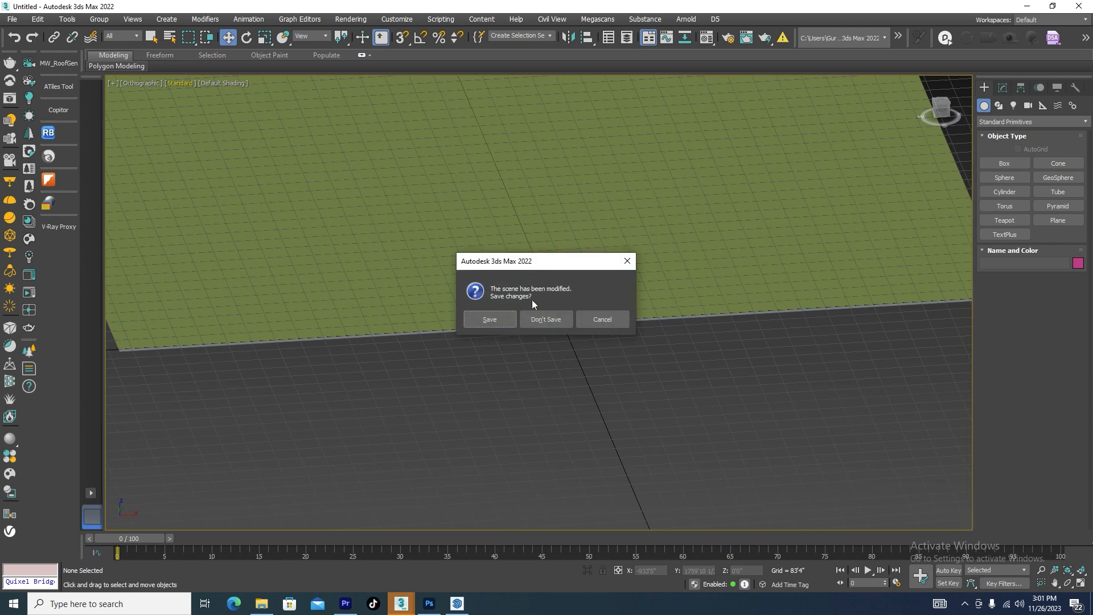
pyautogui.click(528, 317)
pyautogui.click(516, 323)
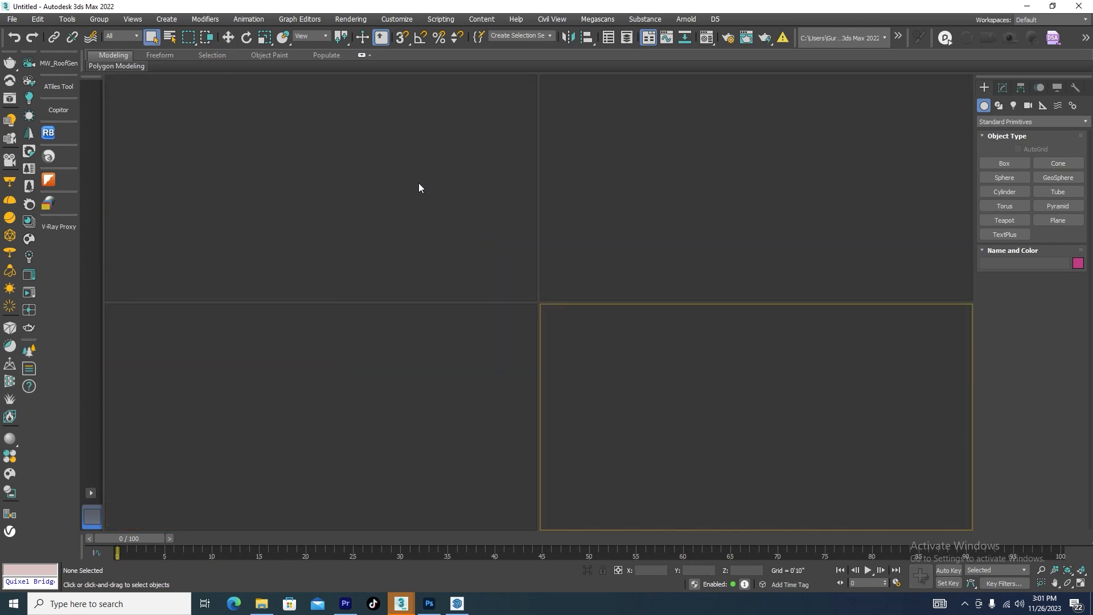
pyautogui.click(419, 182)
# Start merging a file into the empty scene and browse to the Desktop through This PC.
pyautogui.click(12, 19)
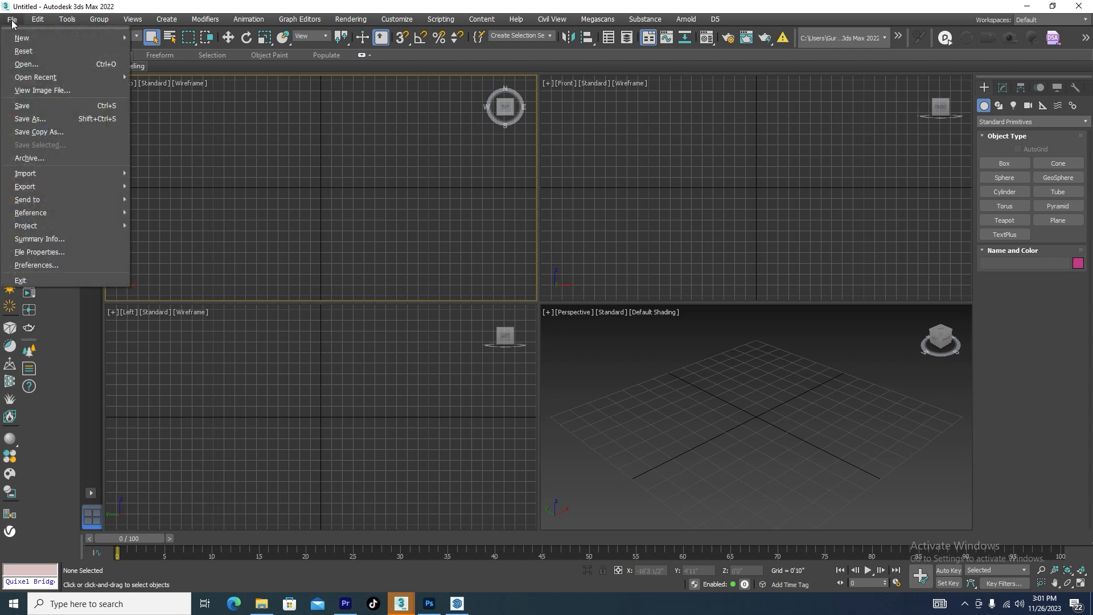
pyautogui.moveTo(30, 176)
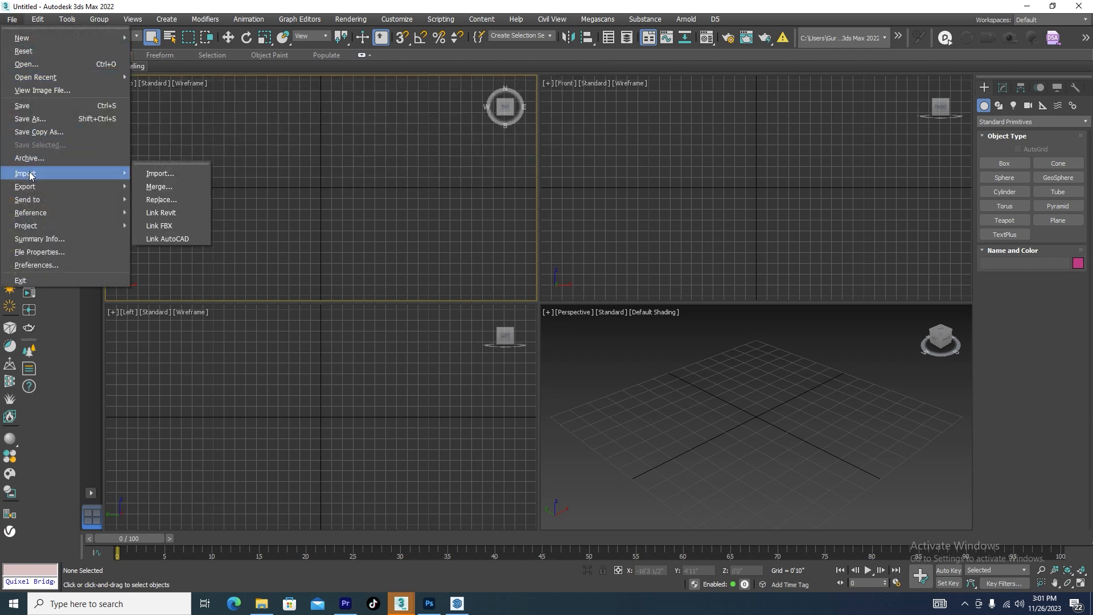
pyautogui.click(162, 186)
pyautogui.click(34, 187)
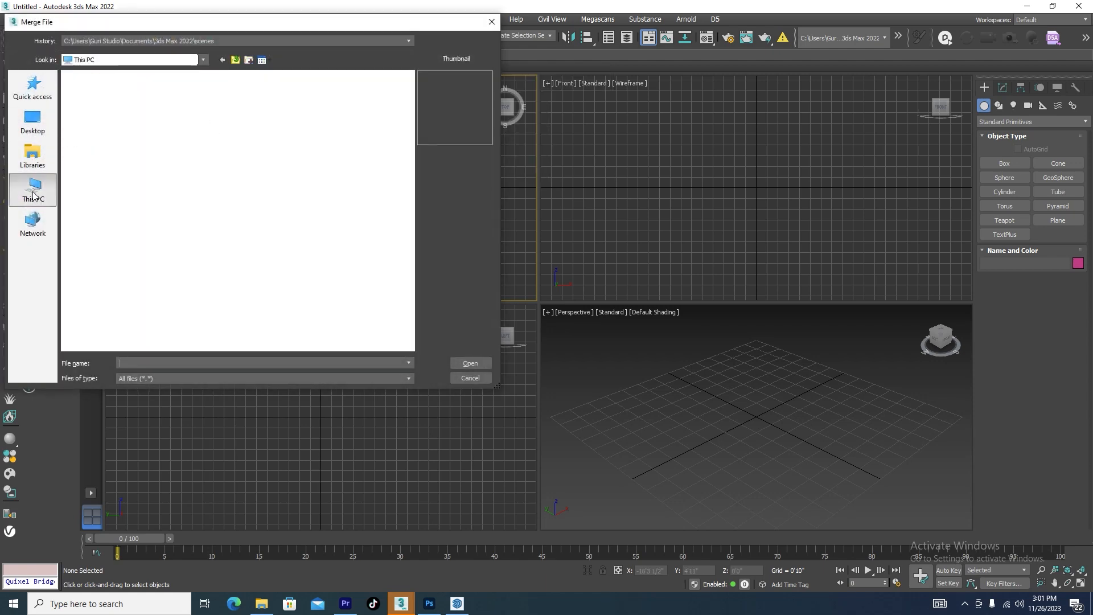
pyautogui.doubleClick(240, 100)
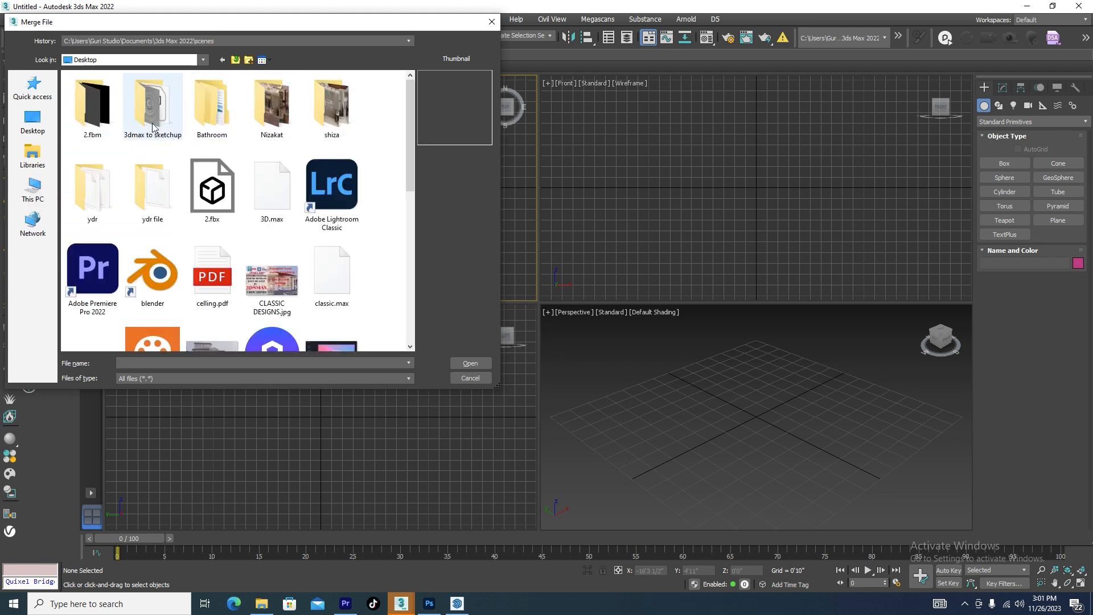
# Merge "r-5.3ds" from the "3dmax to sketchup" folder with the current scene, keeping Convert units on.
pyautogui.doubleClick(152, 123)
pyautogui.moveTo(413, 116); pyautogui.dragTo(383, 300)
pyautogui.click(194, 233)
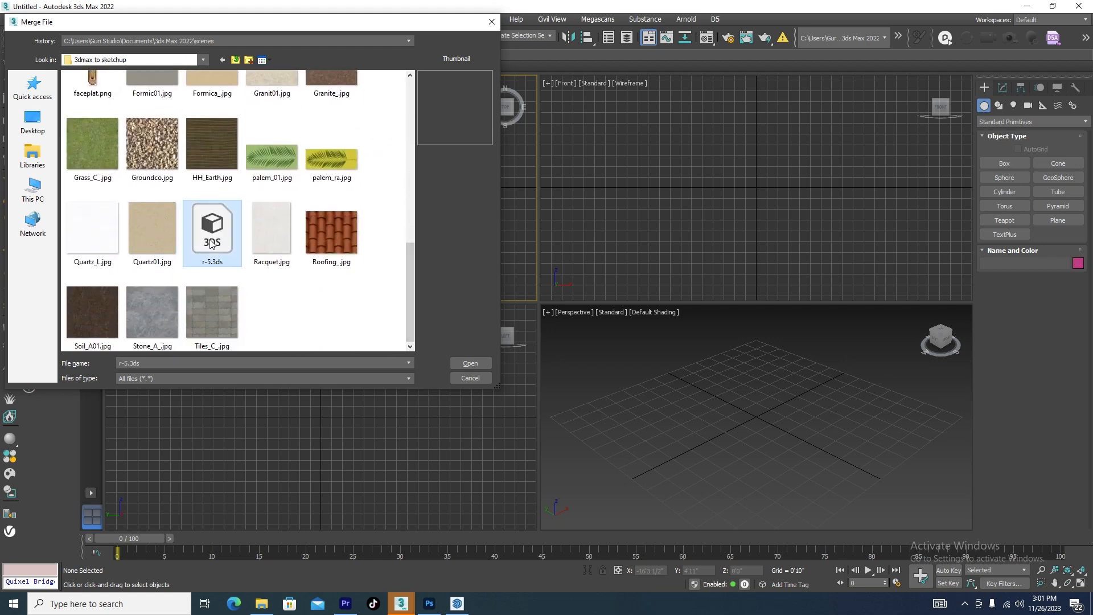
pyautogui.click(472, 365)
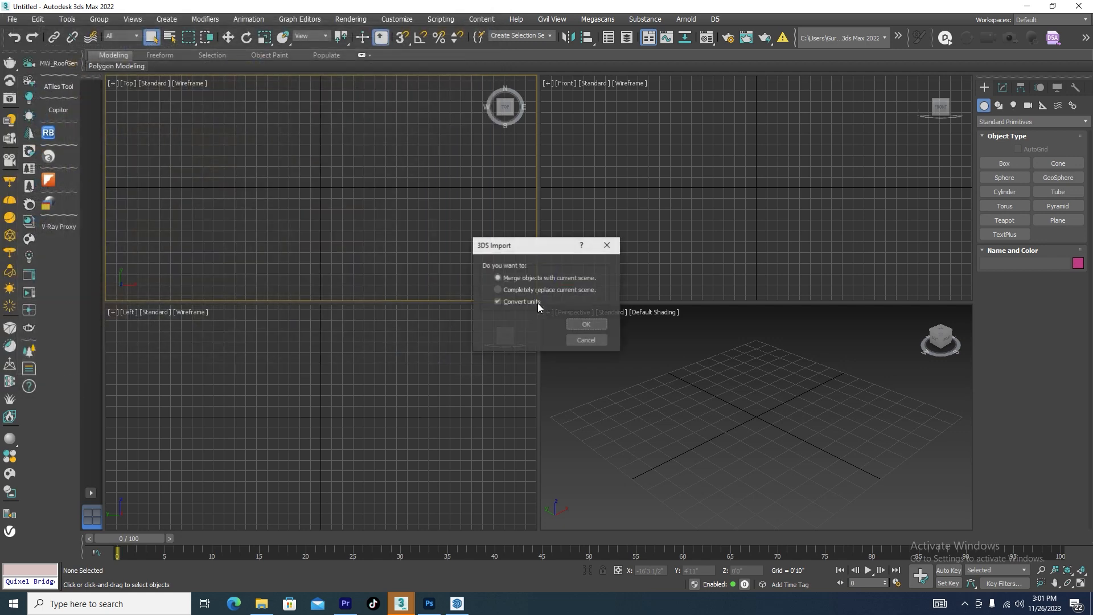
pyautogui.click(586, 325)
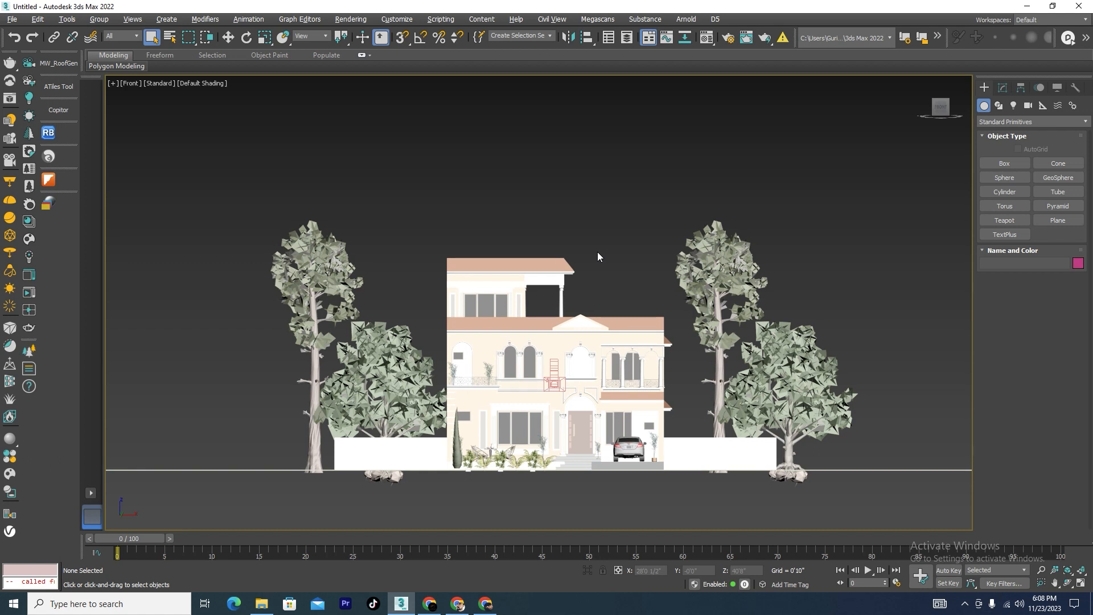
# Delete the imported camera in front of the house in the Front view.
pyautogui.click(560, 385)
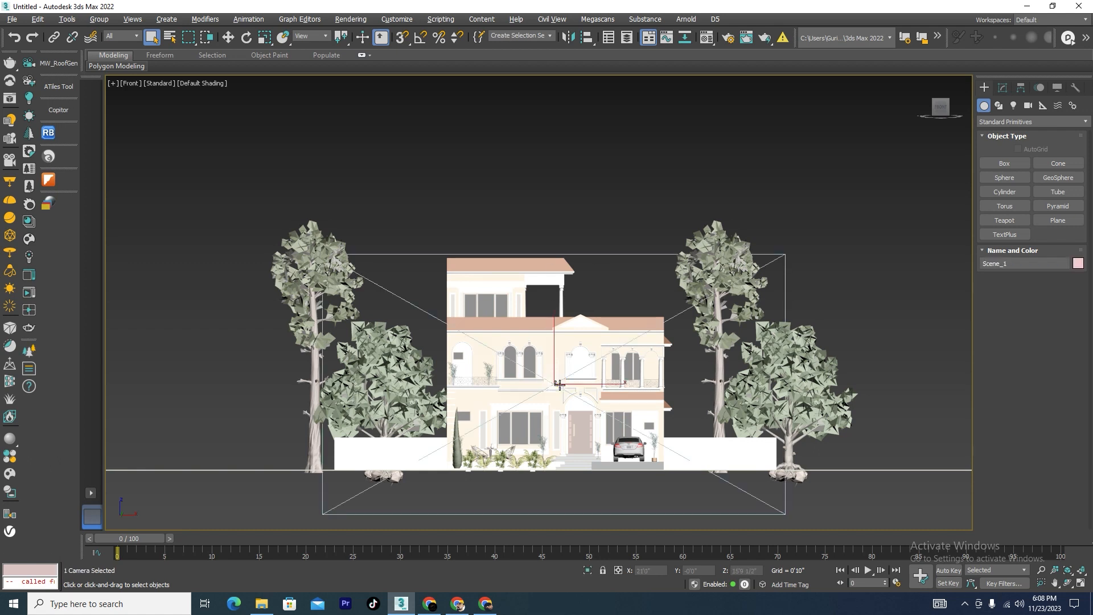
pyautogui.press('Delete')
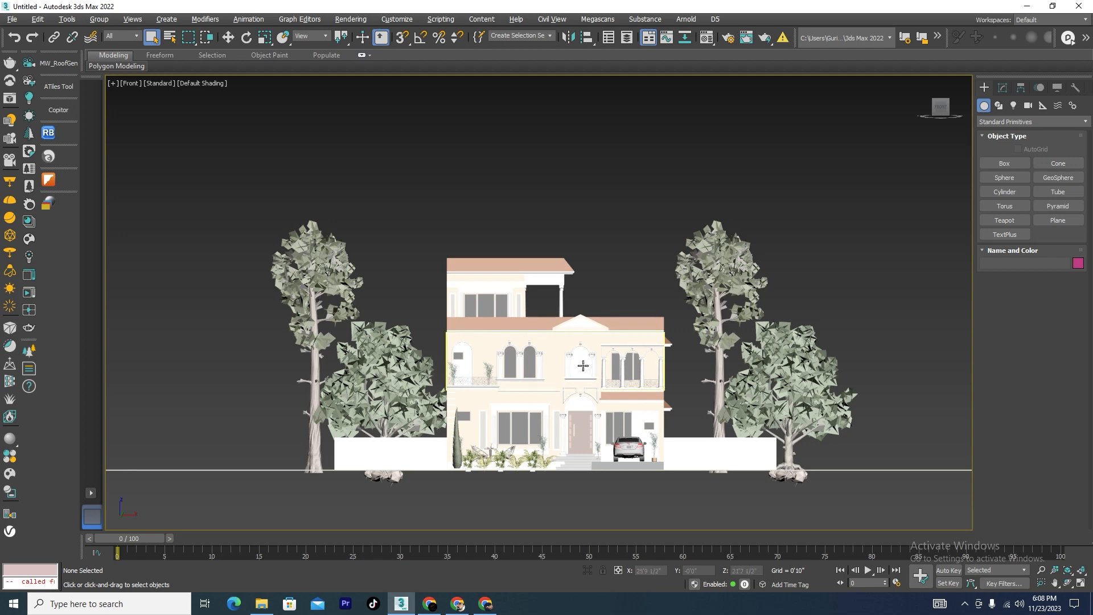
pyautogui.scroll(2, 572, 422)
pyautogui.scroll(1, 572, 422)
pyautogui.scroll(-3, 572, 422)
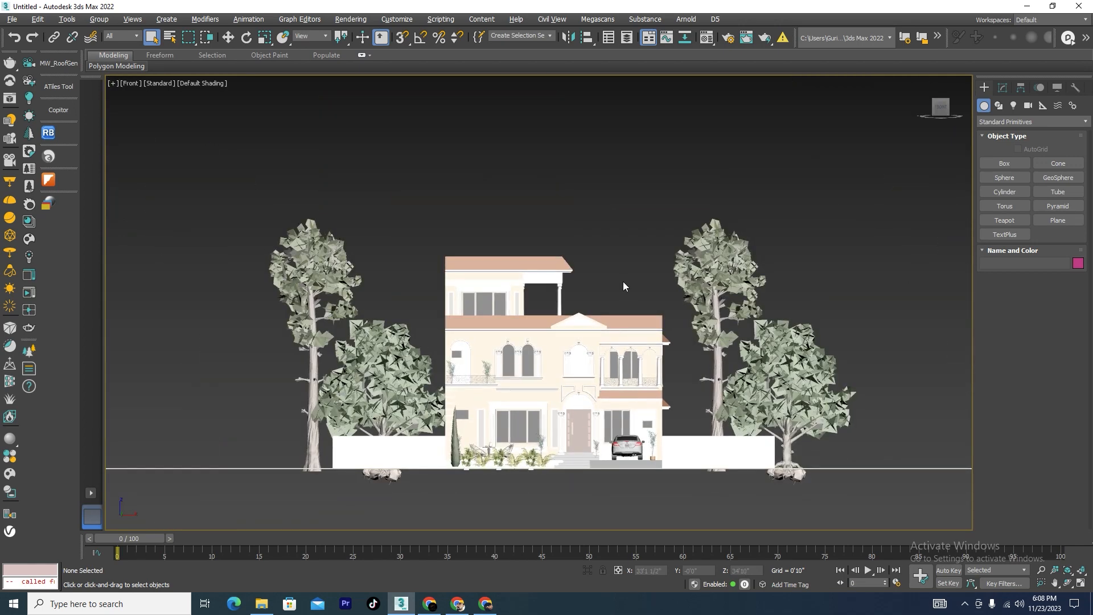
# Open Asset Tracking, refresh the list and select all missing texture maps from _17.jpg to Tiles_C_.jpg.
pyautogui.hotkey('shift', 't')
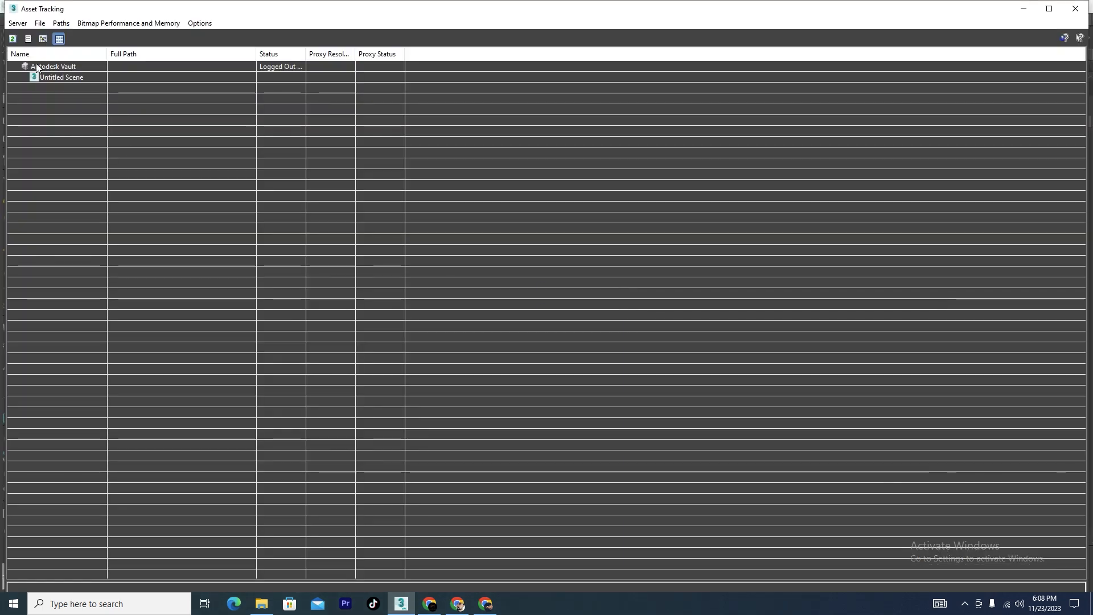
pyautogui.click(13, 39)
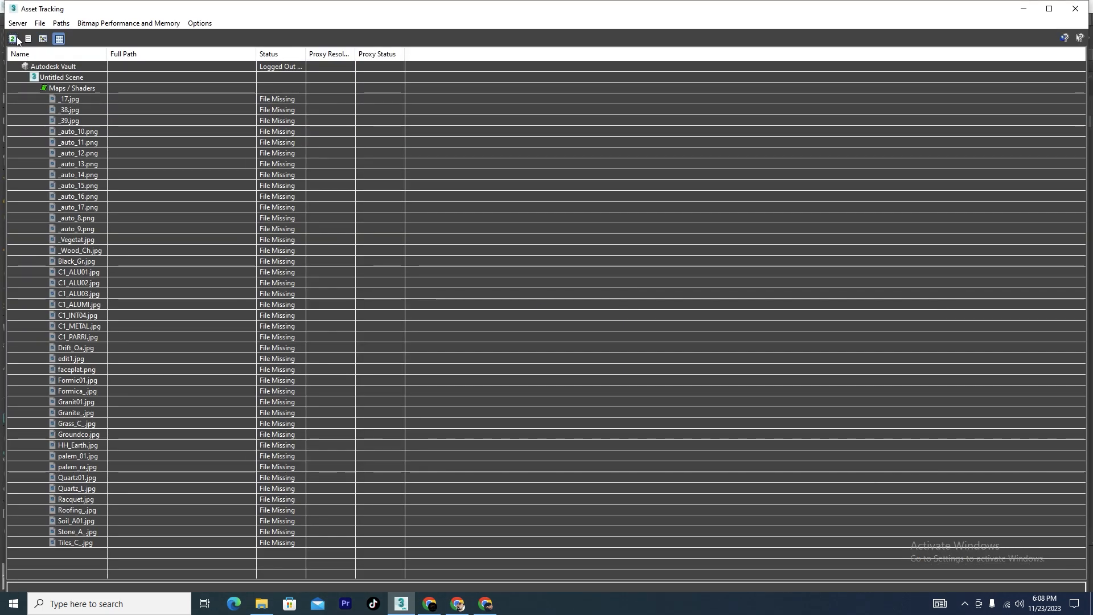
pyautogui.click(280, 99)
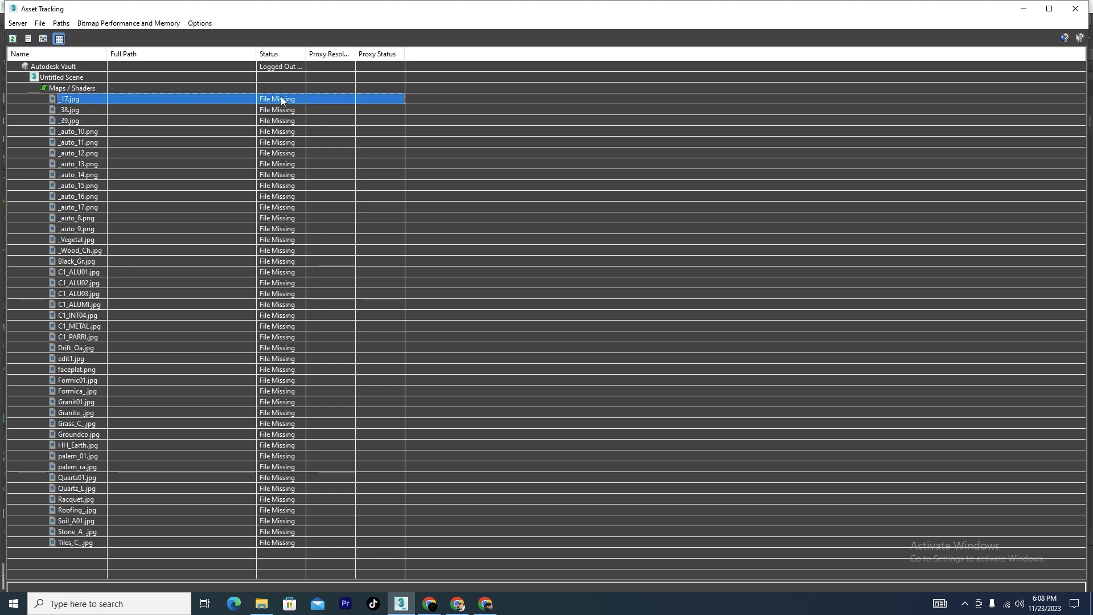
pyautogui.keyDown('shift'); pyautogui.click(274, 544); pyautogui.keyUp('shift')
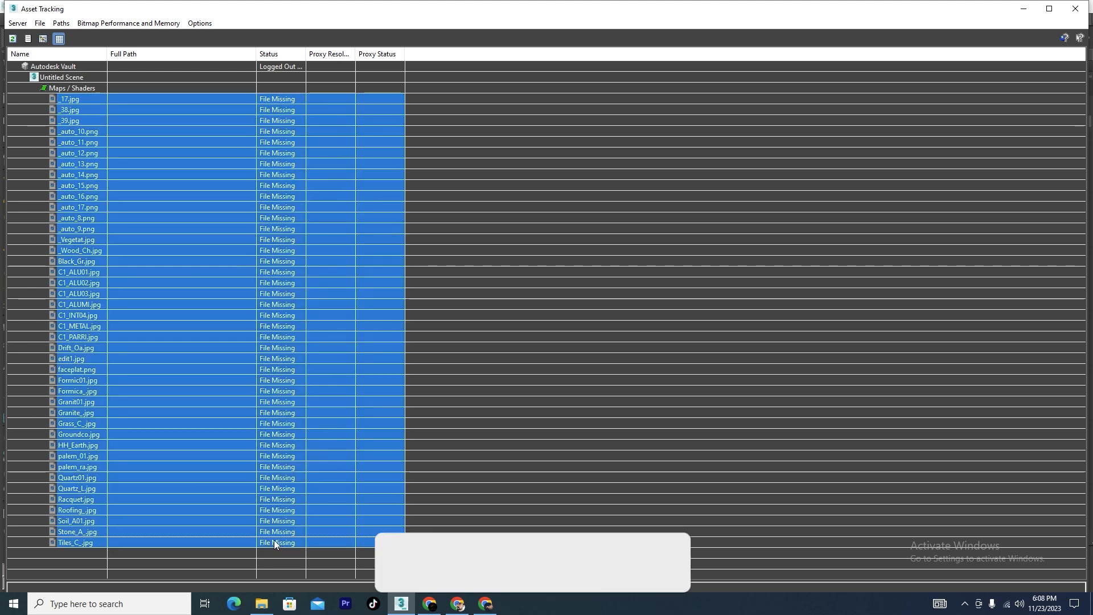
# Set the path of the selected maps to the "3dmax to sketchup" folder on the Desktop and minimize Asset Tracking.
pyautogui.rightClick(157, 313)
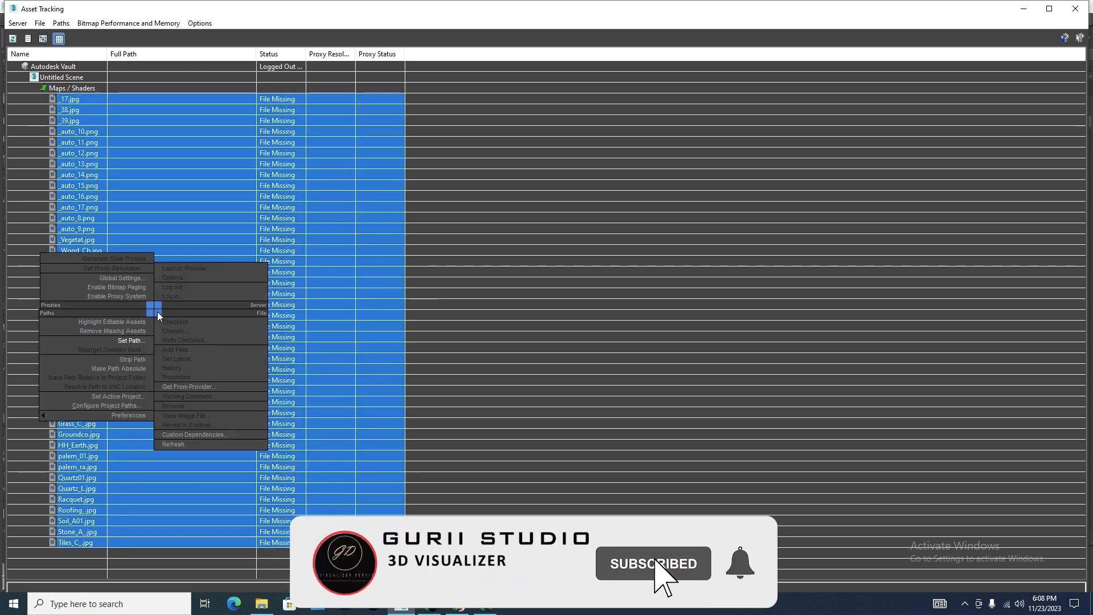
pyautogui.click(130, 341)
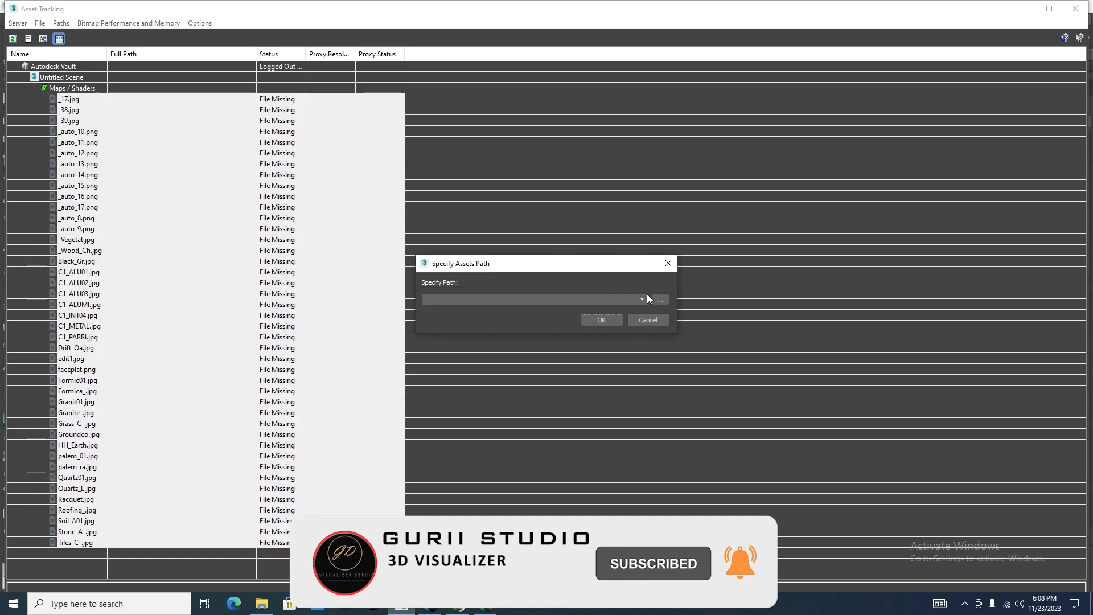
pyautogui.click(660, 301)
pyautogui.click(514, 278)
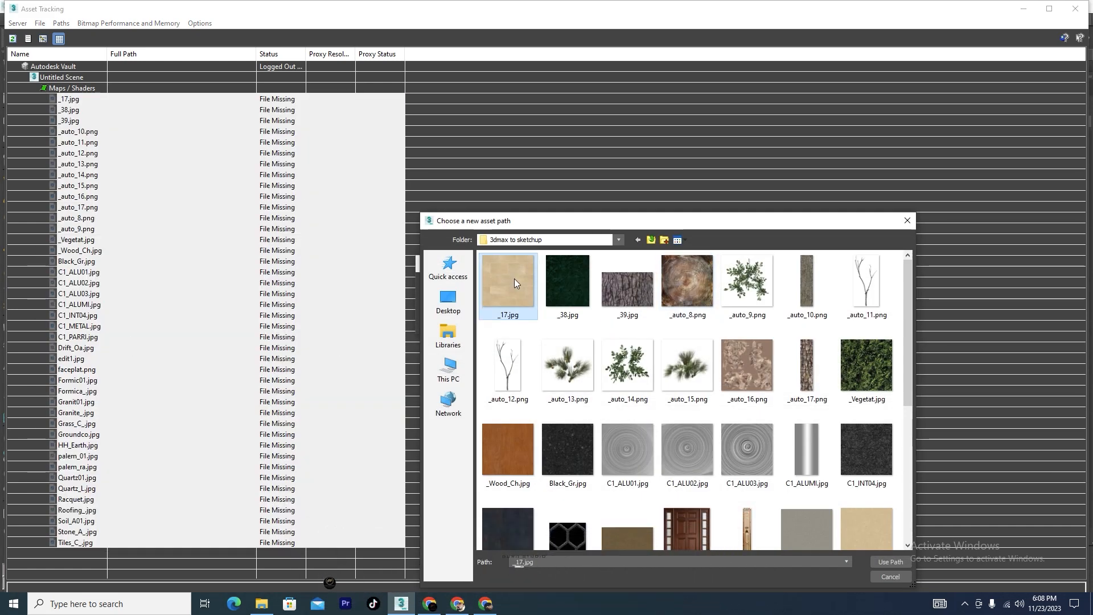
pyautogui.click(890, 563)
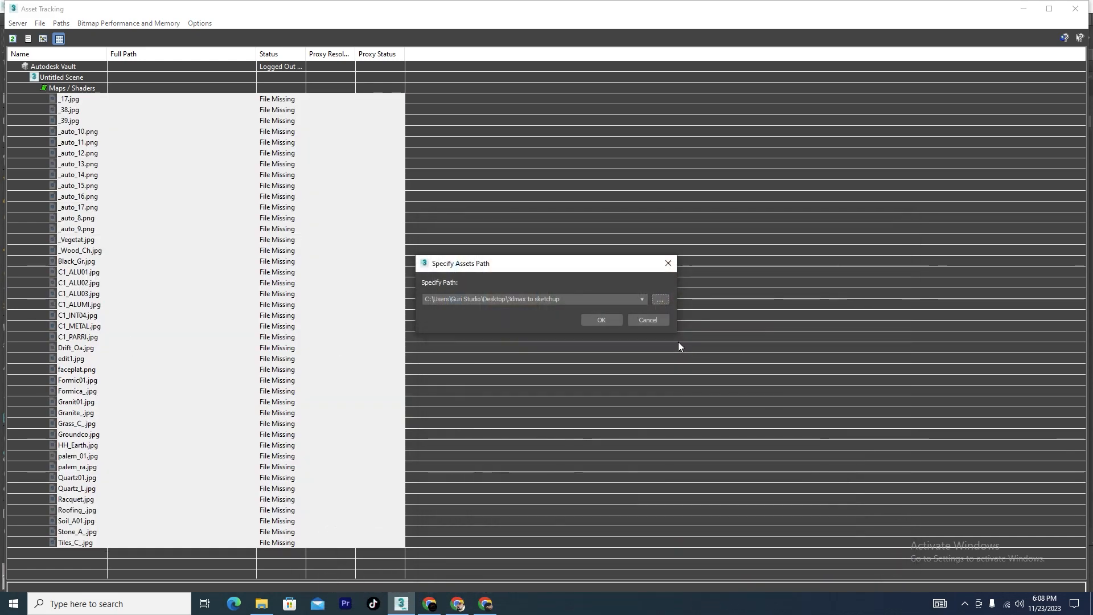
pyautogui.click(612, 323)
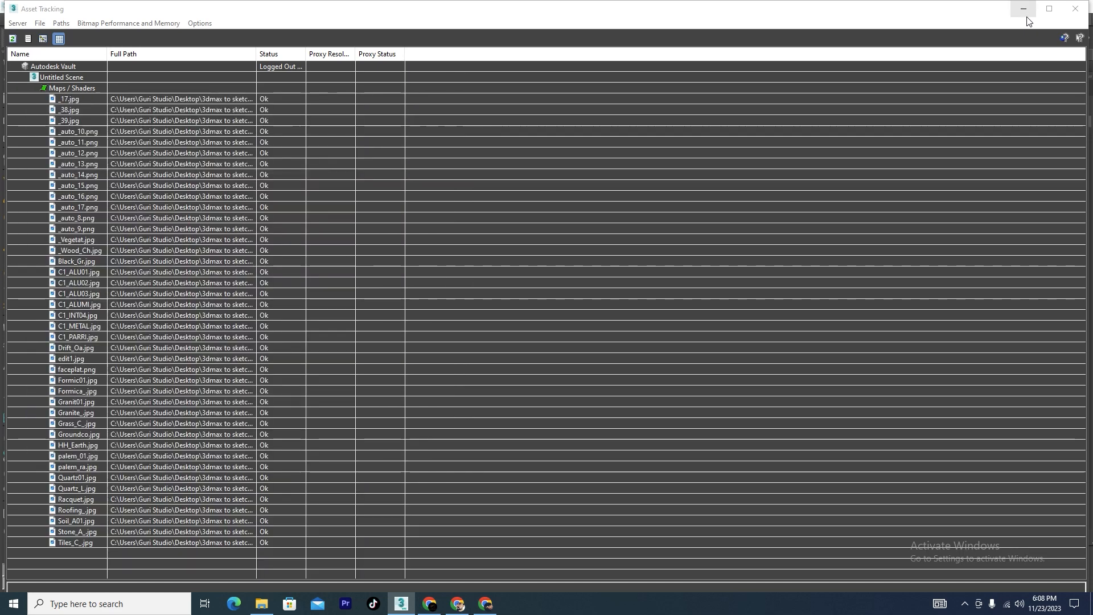
pyautogui.click(1023, 9)
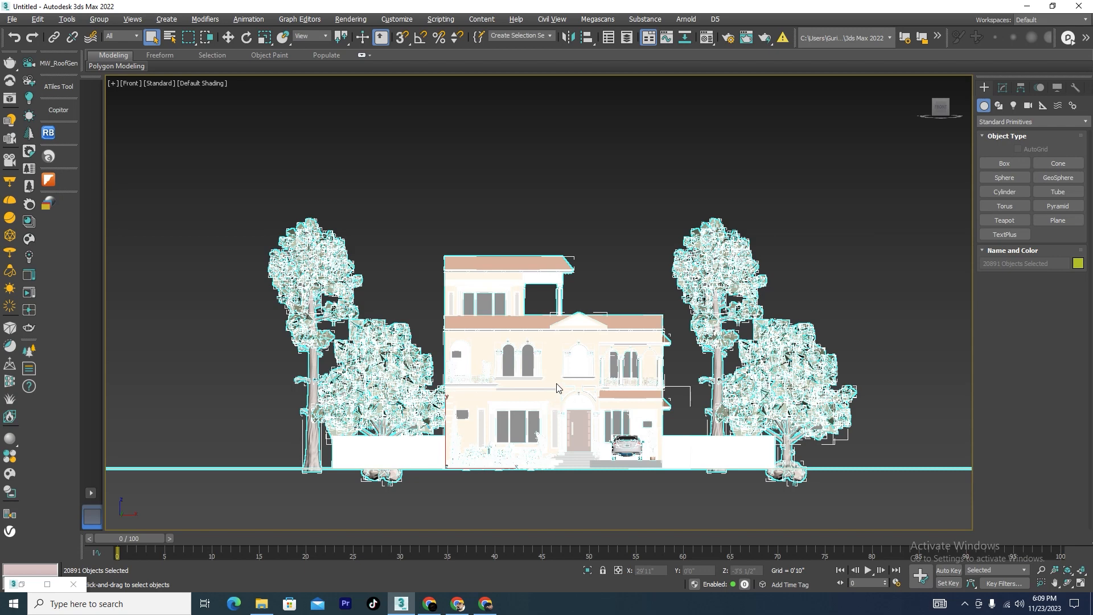
# Deselect all objects, then select and delete the tall tree on the car side of the house.
pyautogui.hotkey('ctrl', 'd')
pyautogui.scroll(2, 556, 380)
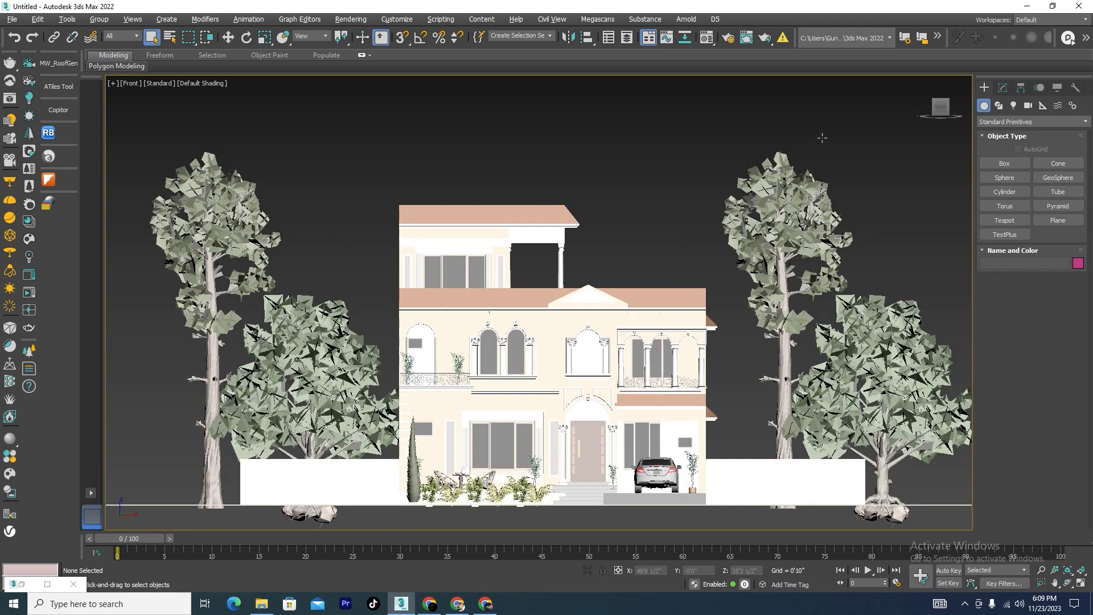
pyautogui.moveTo(825, 132); pyautogui.dragTo(737, 386)
pyautogui.press('Delete')
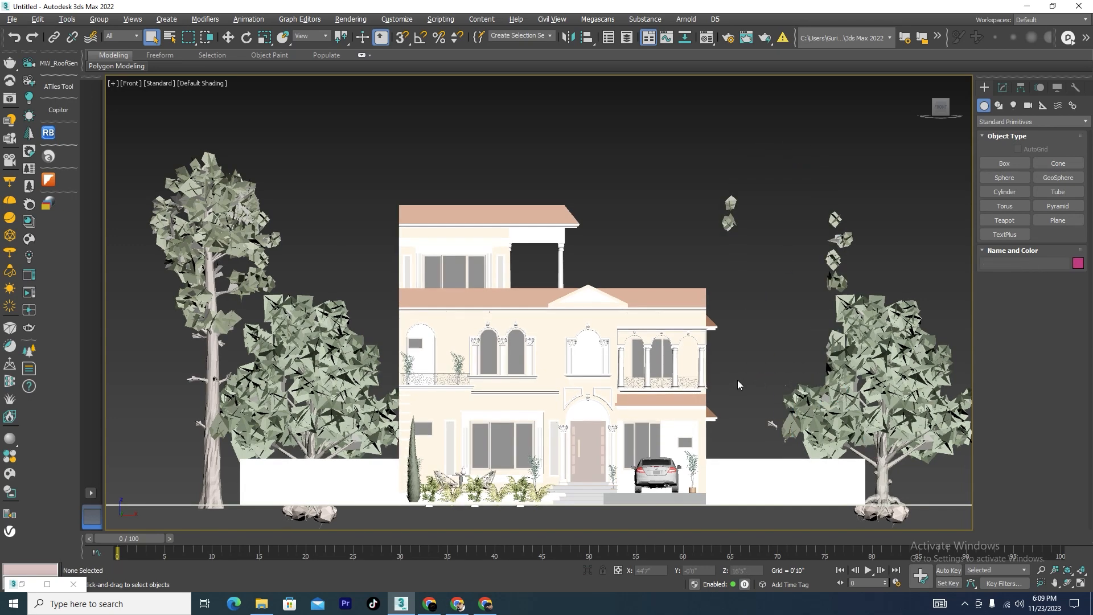